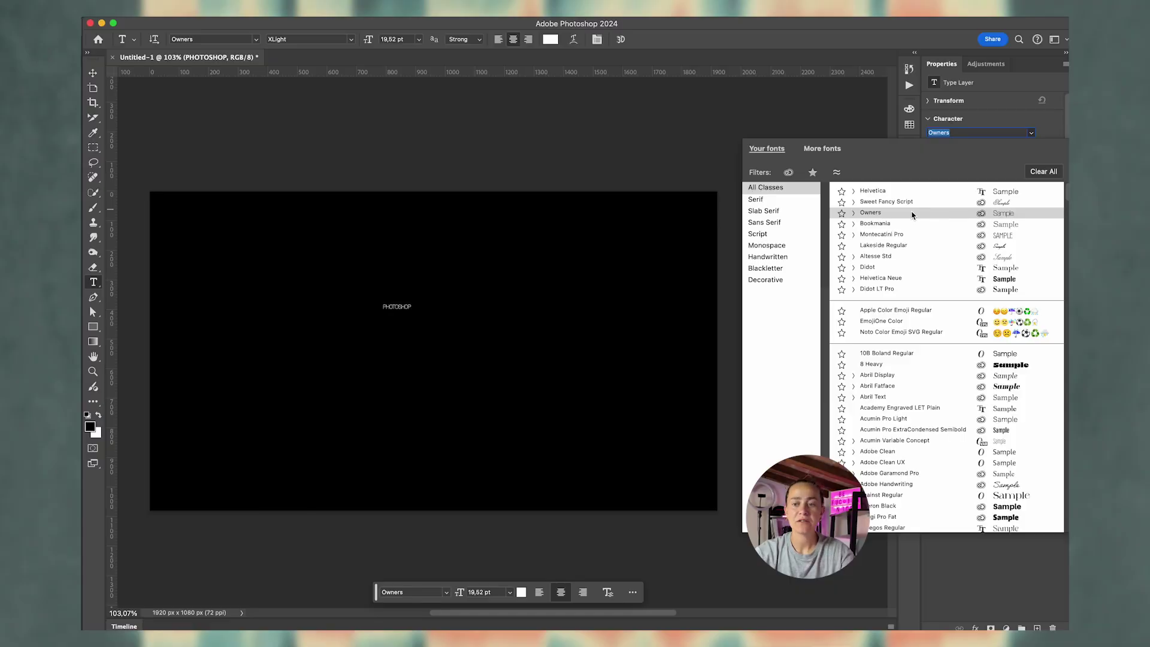
Set the PHOTOSHOP title in Owners with the Black weight.
click(895, 214)
click(1041, 147)
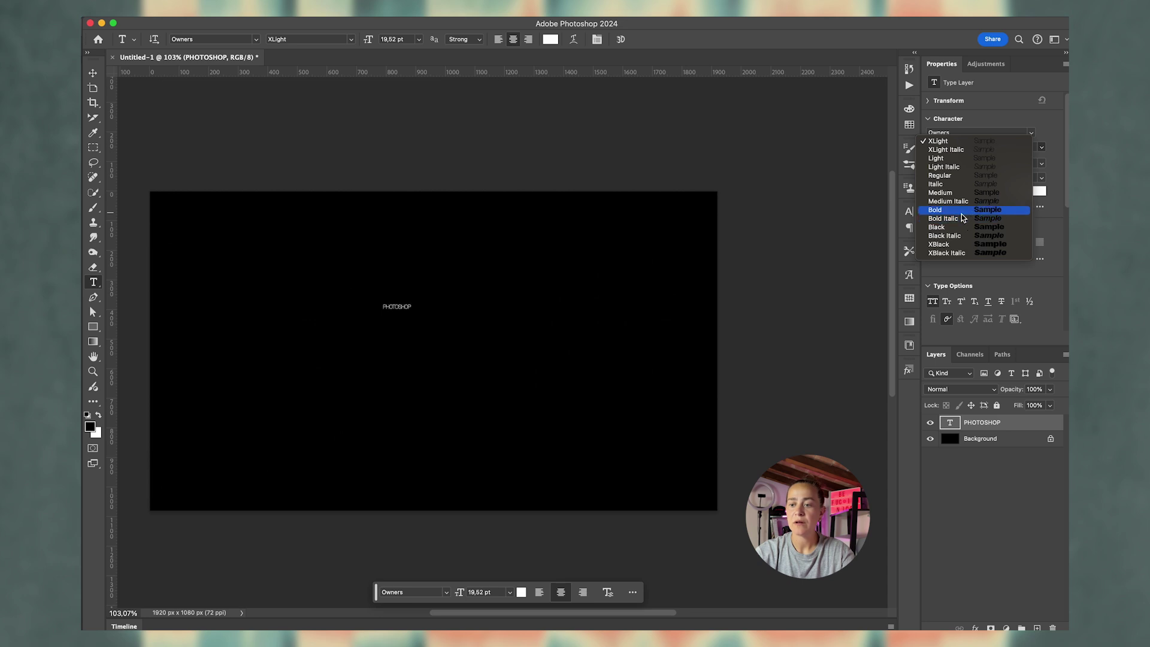
click(962, 231)
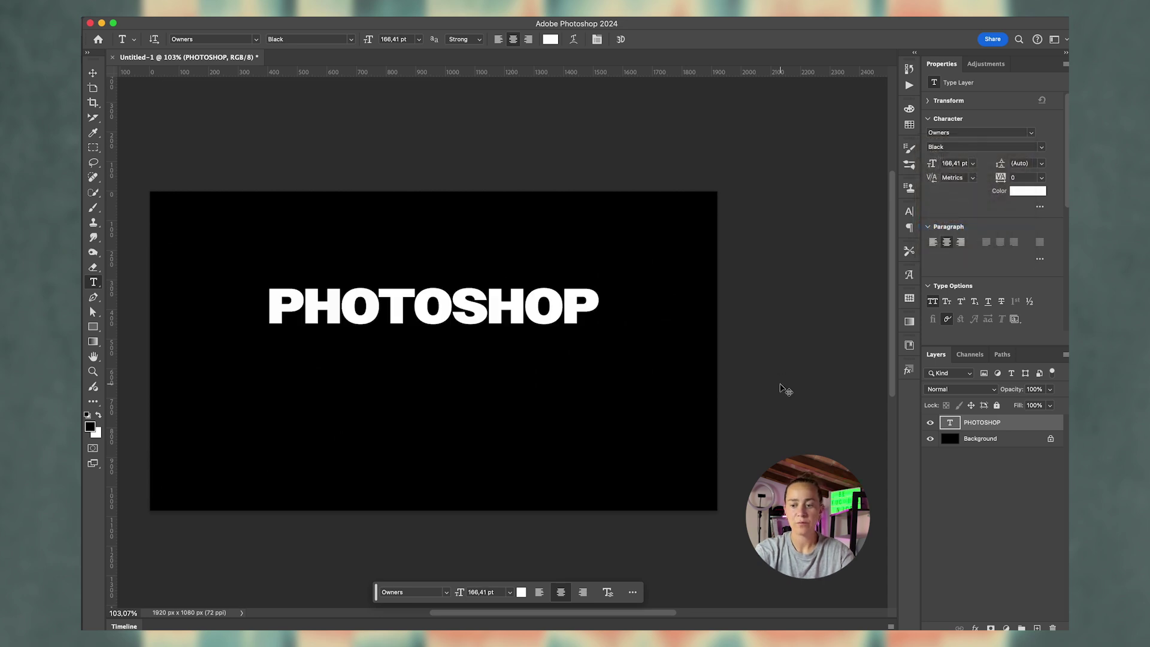
Duplicate the title below itself, retype it as 'Invisible Stroke', and show it in mixed case.
key(ctrl+j)
key(v)
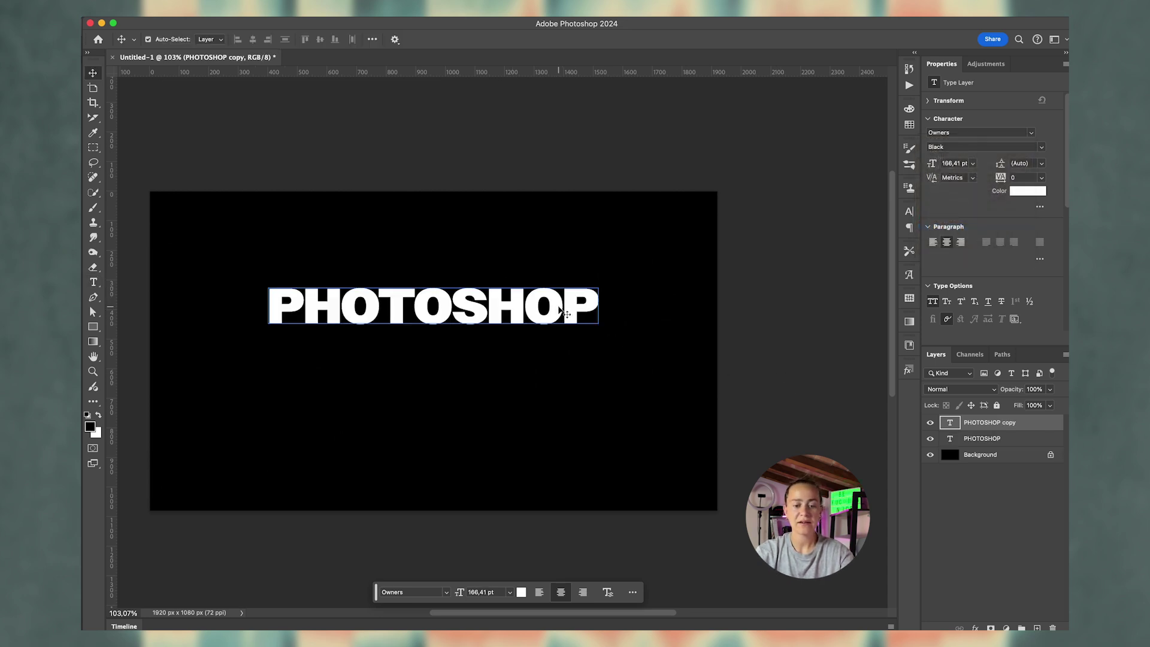
drag(565, 304, 554, 354)
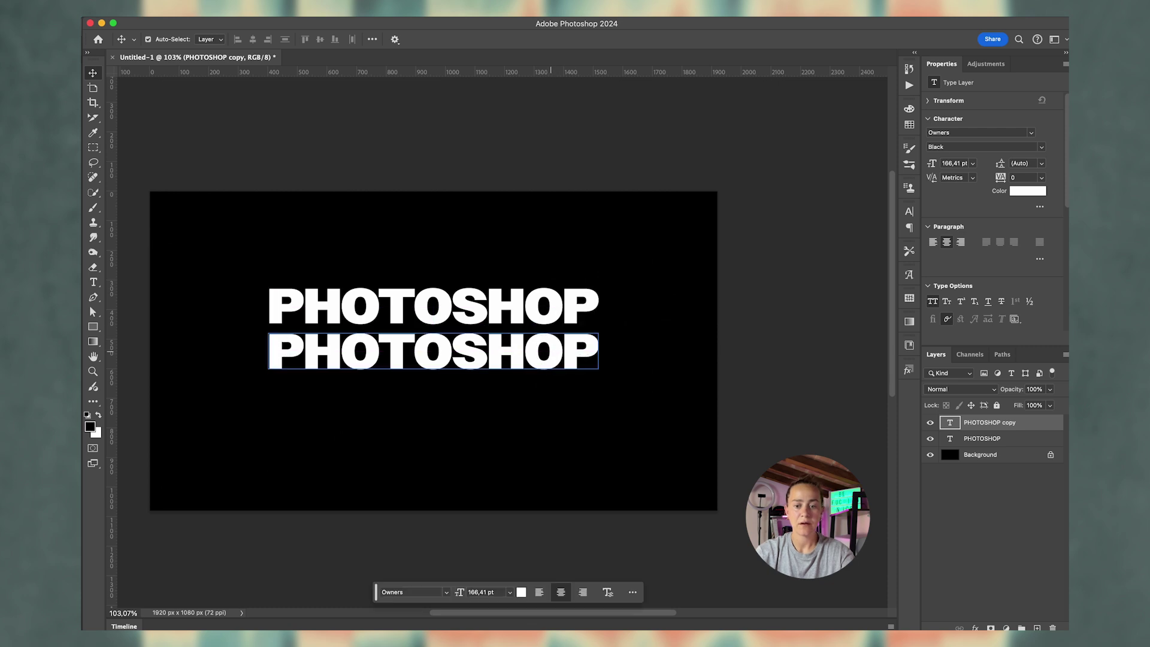
double_click(550, 350)
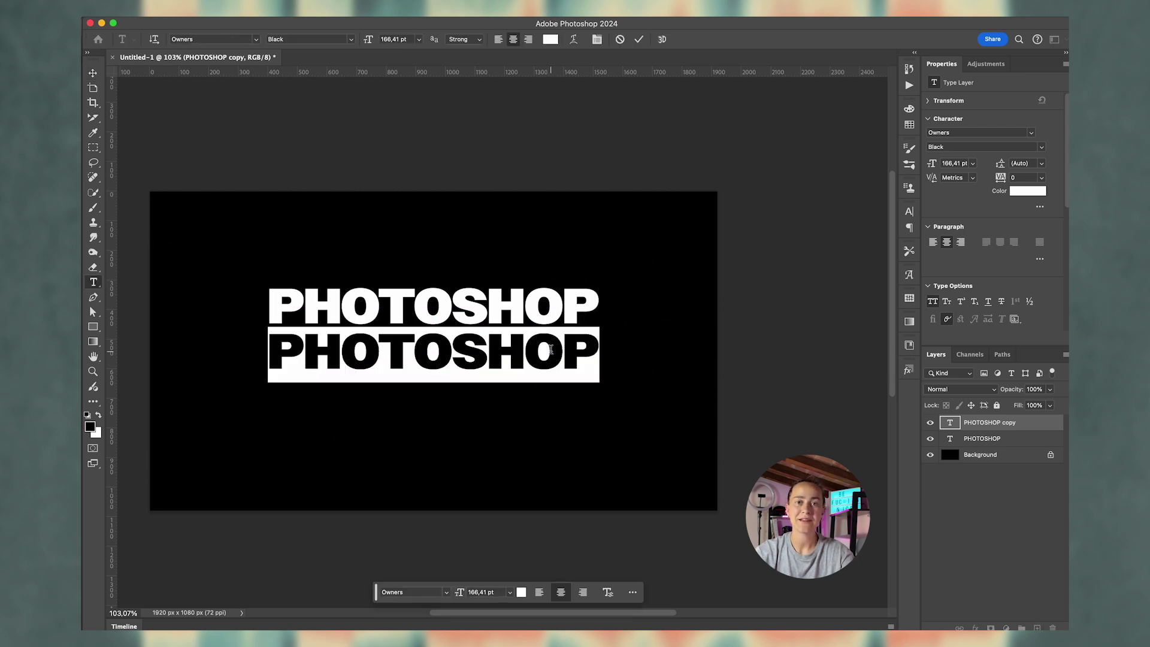
text(Invisible Stroke)
key(Escape)
key(v)
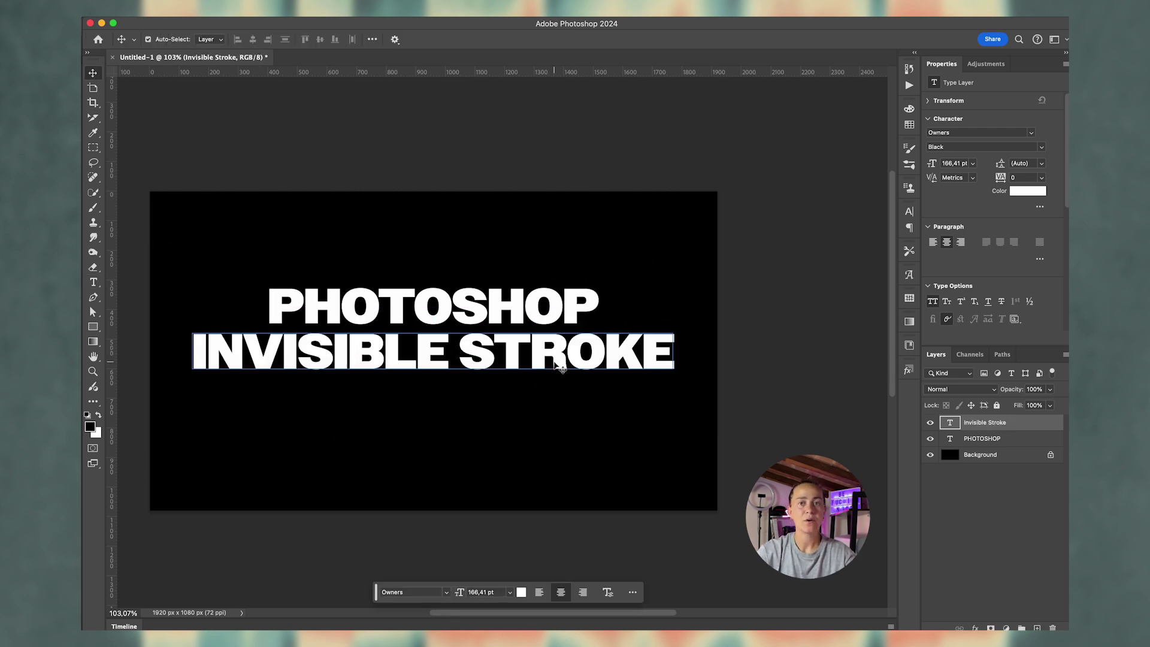
click(933, 302)
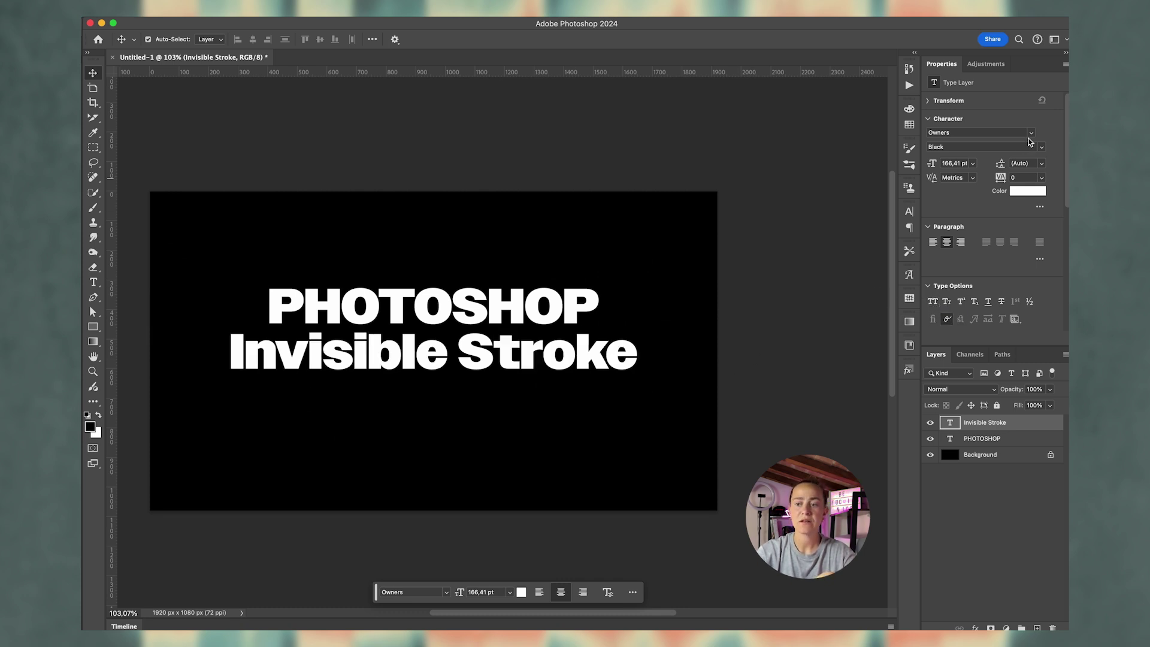
Set 'Invisible Stroke' in Sweet Fancy Script Light and scale it up to about 218.63 pt.
click(1031, 135)
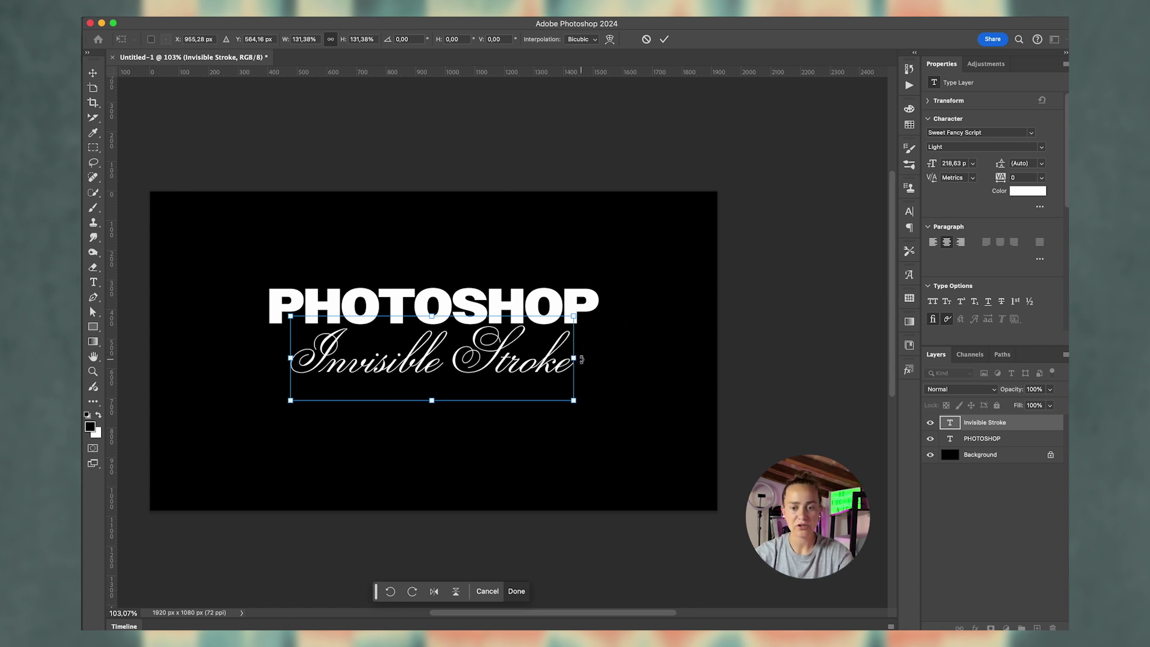
drag(578, 360, 575, 355)
key(Return)
Move PHOTOSHOP down so it overlaps the script line.
click(496, 311)
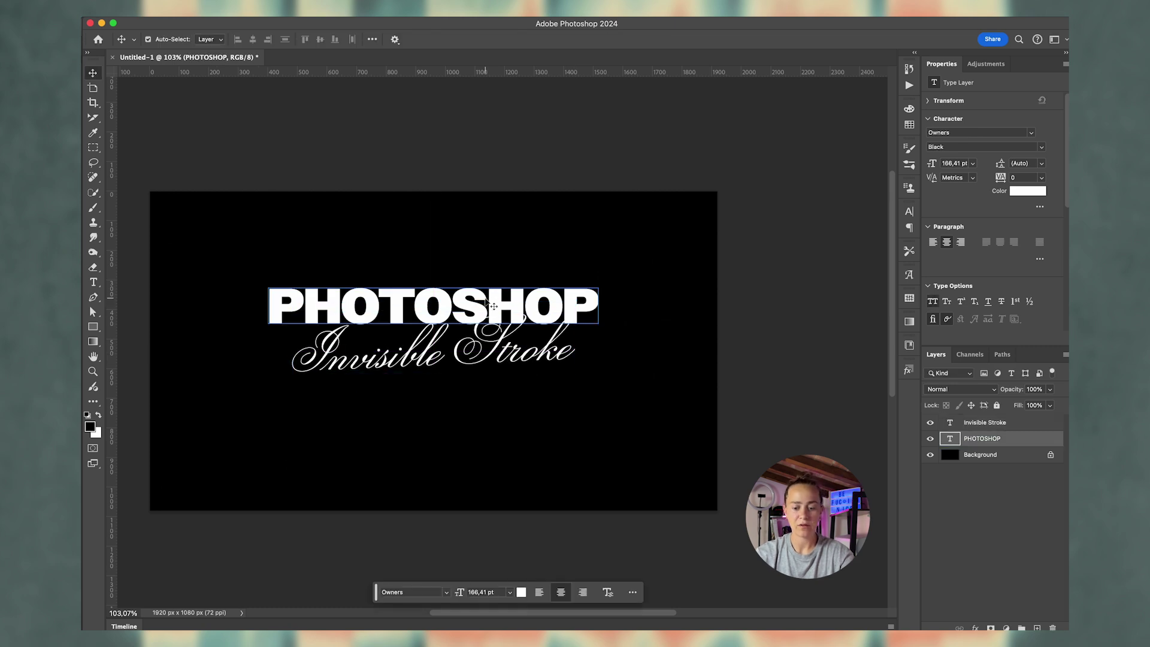
key(super+t)
mouse_move(497, 311)
mouse_down()
mouse_move(471, 302)
mouse_move(471, 322)
mouse_up()
key(Return)
Duplicate the Invisible Stroke layer and give the copy a 15 px black outside stroke.
click(1029, 426)
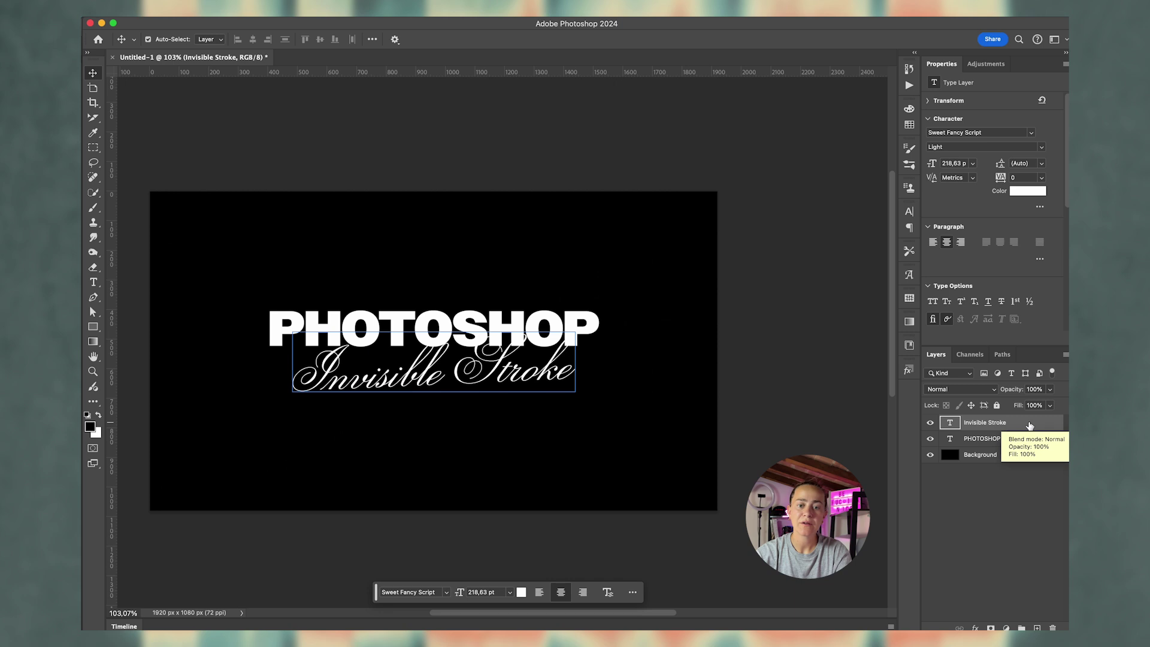
key(super)
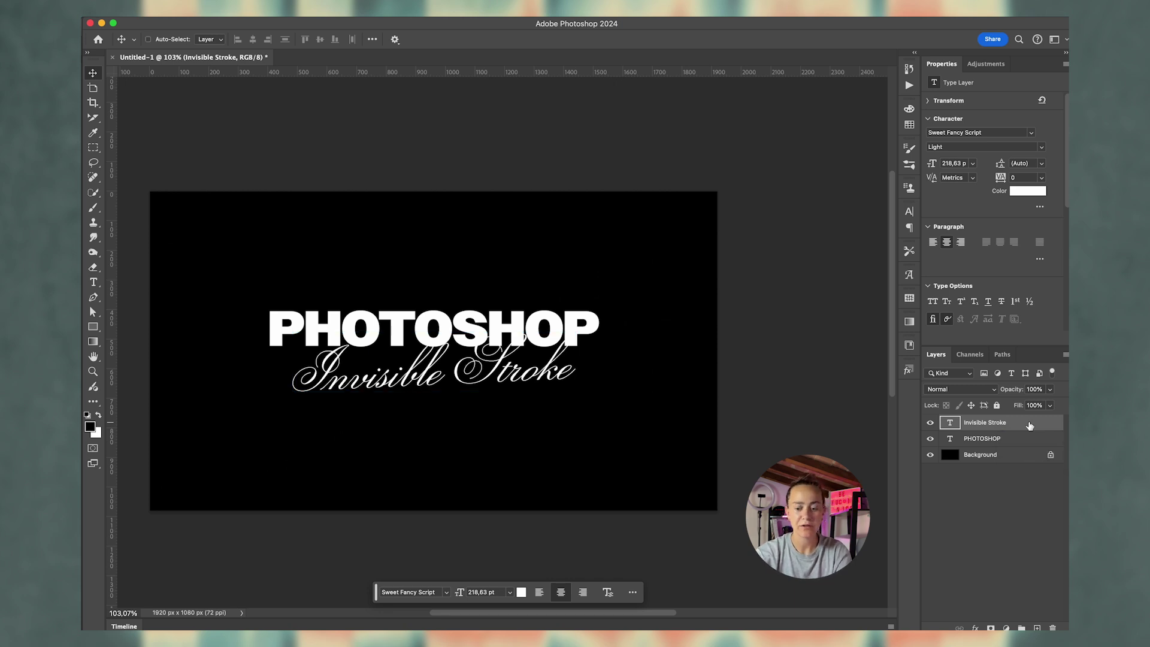
key(super+j)
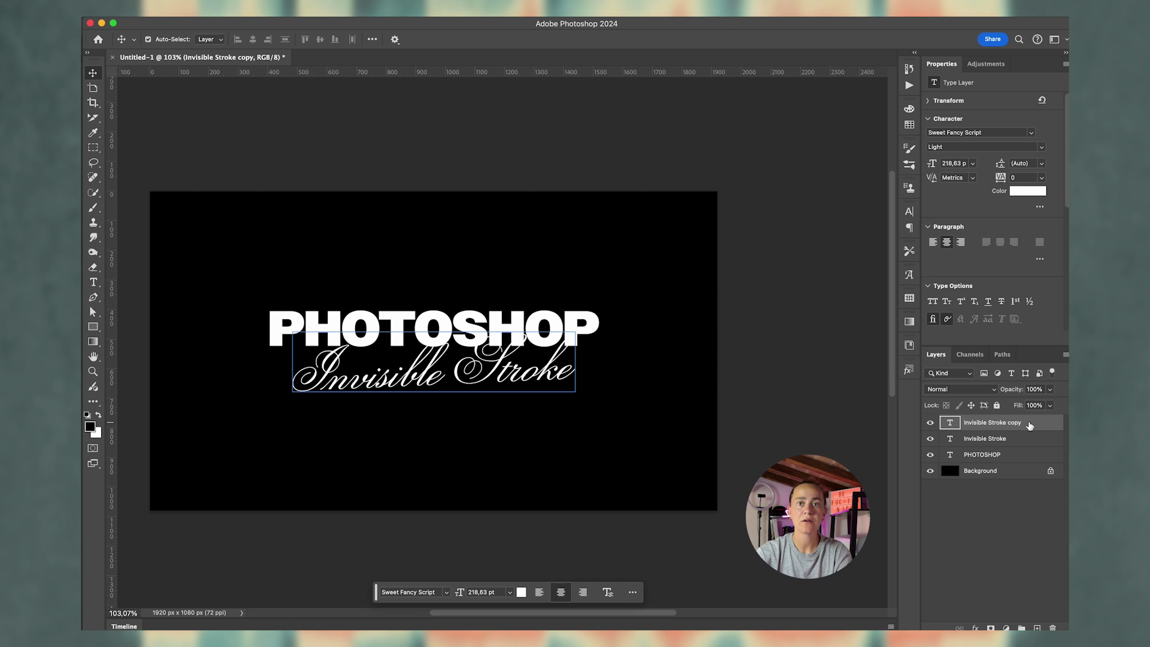
double_click(1030, 425)
click(514, 120)
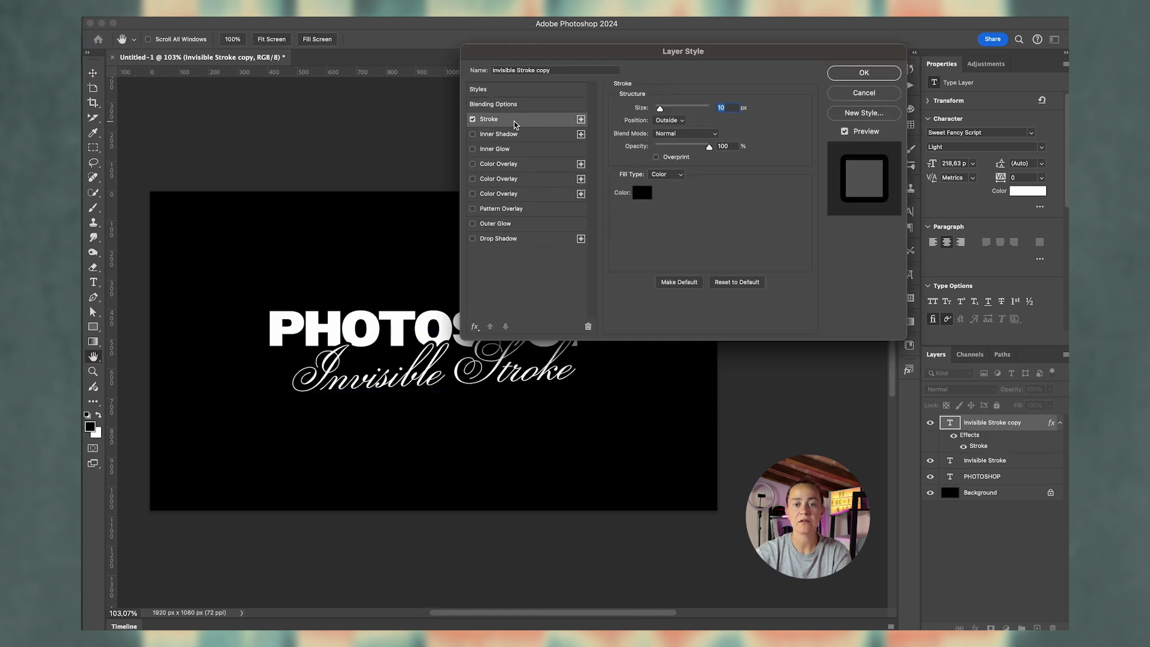
key(Up)
key(Up)
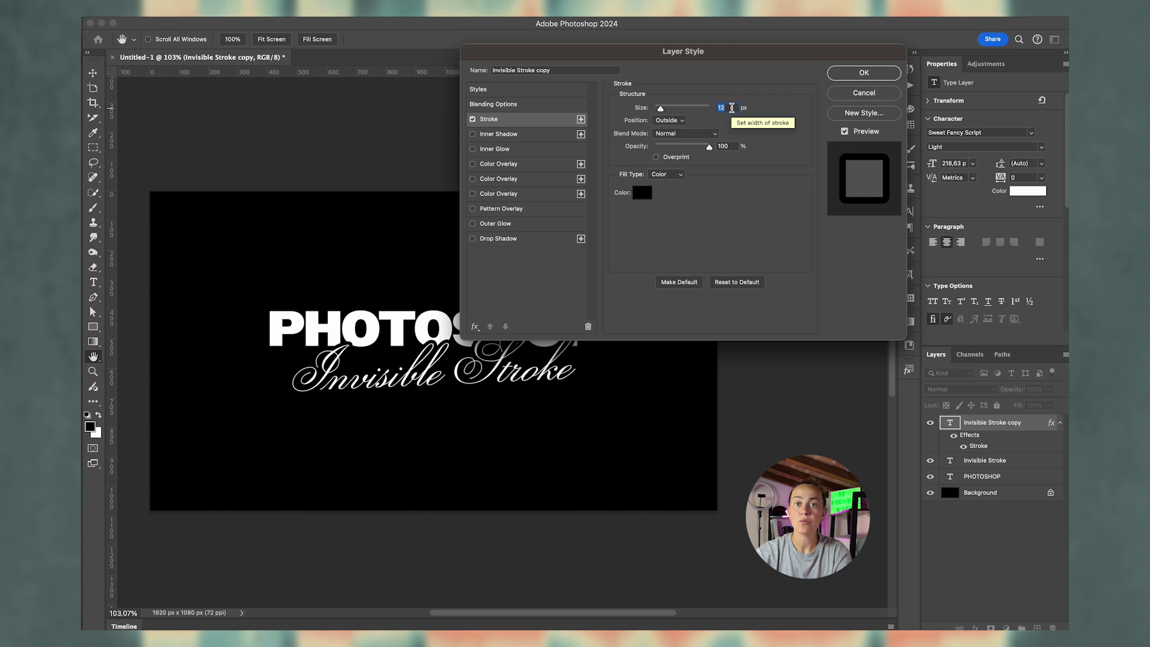
key(Up)
key(Up)
key(Up)
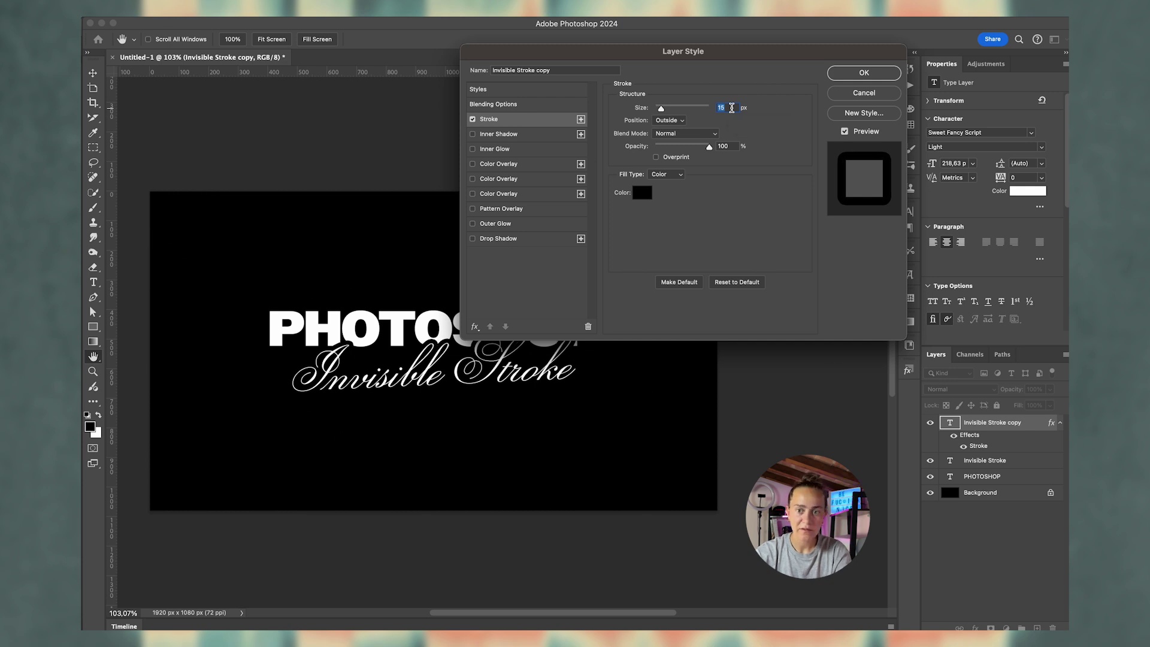
click(670, 121)
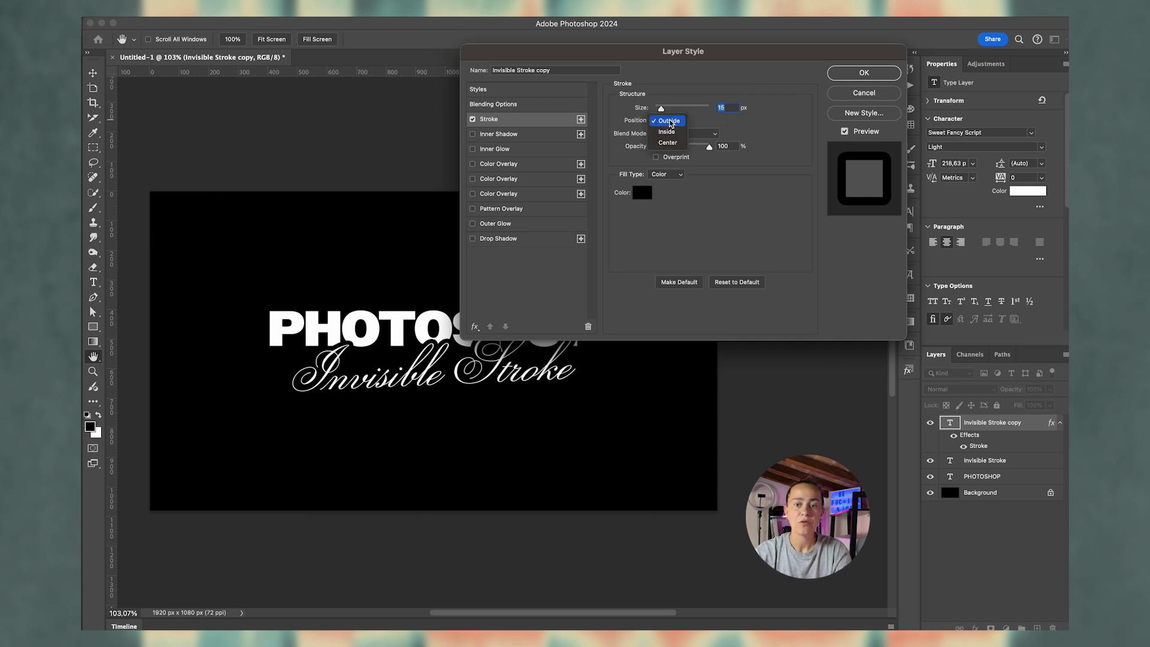
click(668, 120)
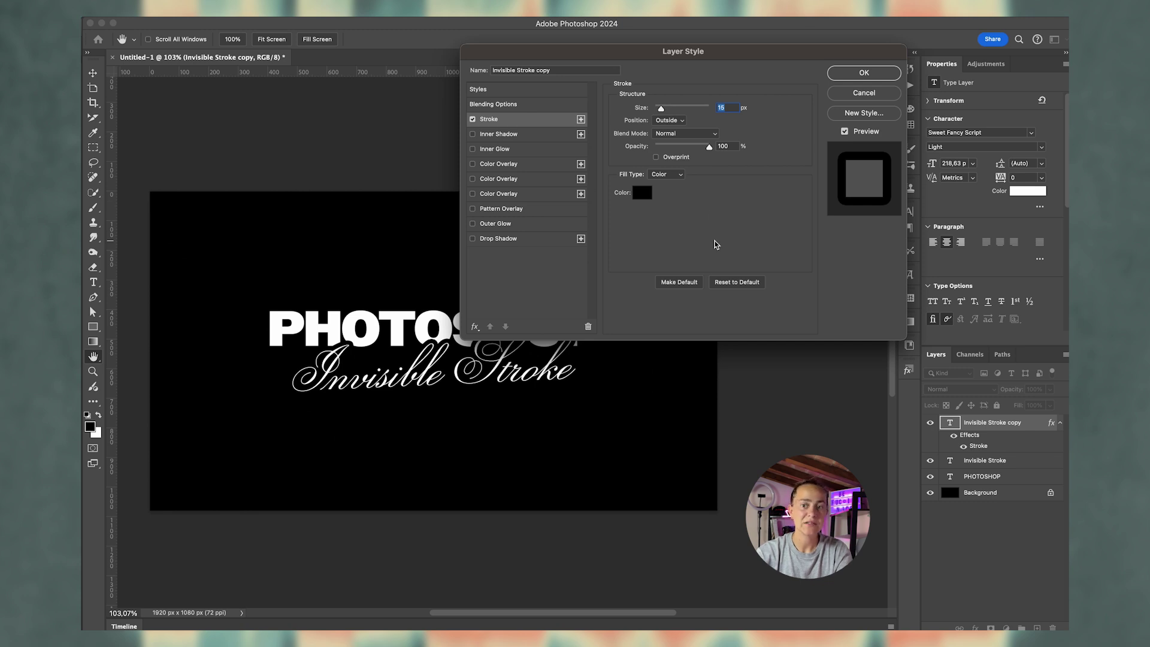
key(Return)
Convert the stroked script copy into a smart object.
right_click(1026, 422)
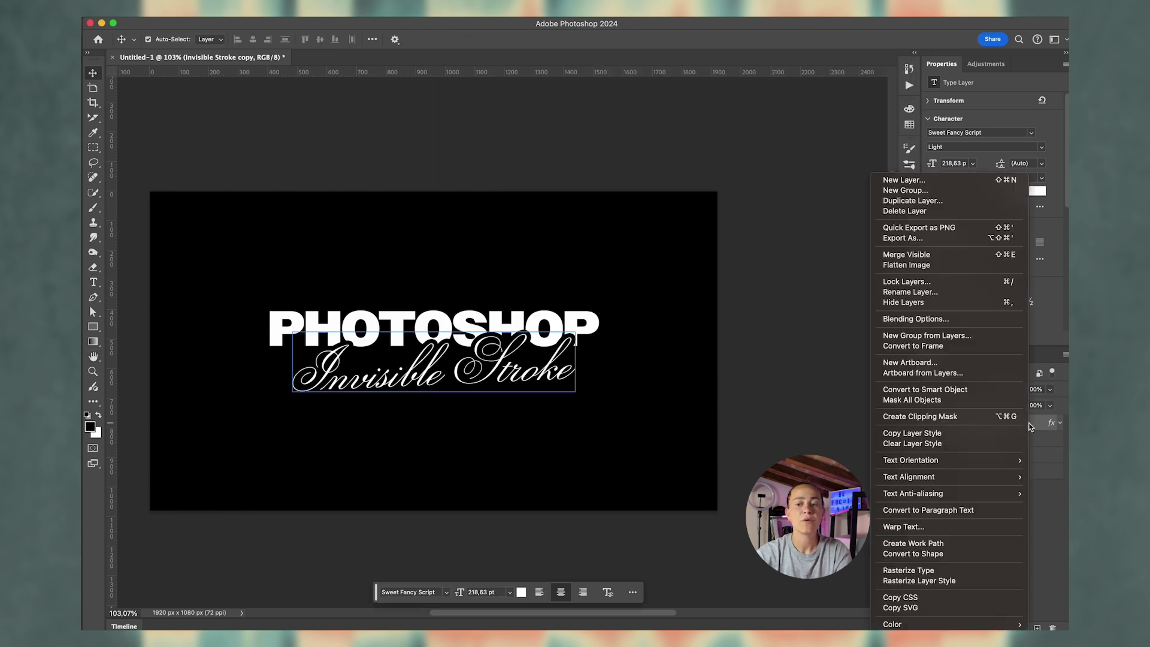
click(976, 388)
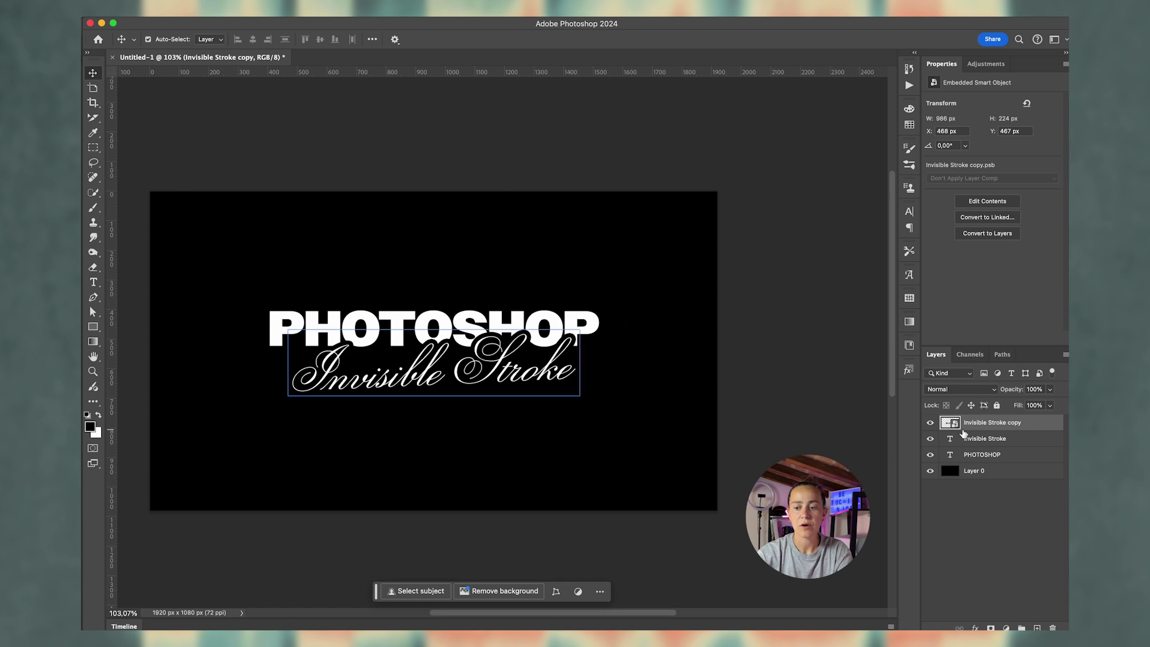
key(super)
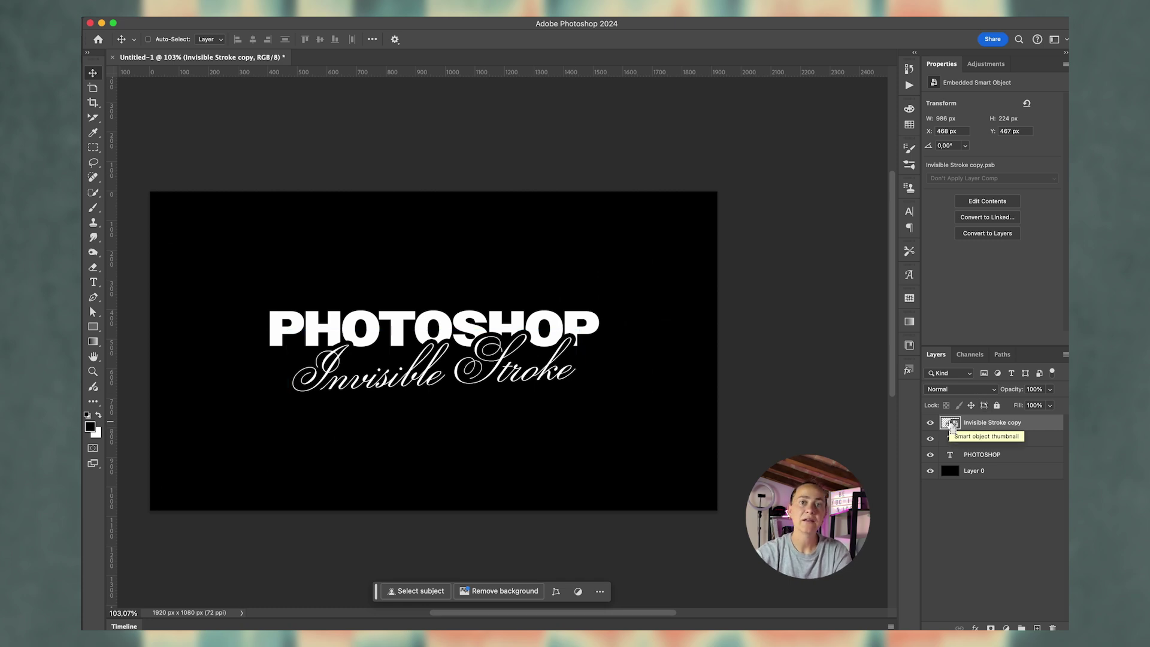
Load the stroked copy's outline as a selection, hide the copy, and mask PHOTOSHOP with it.
super+click(951, 423)
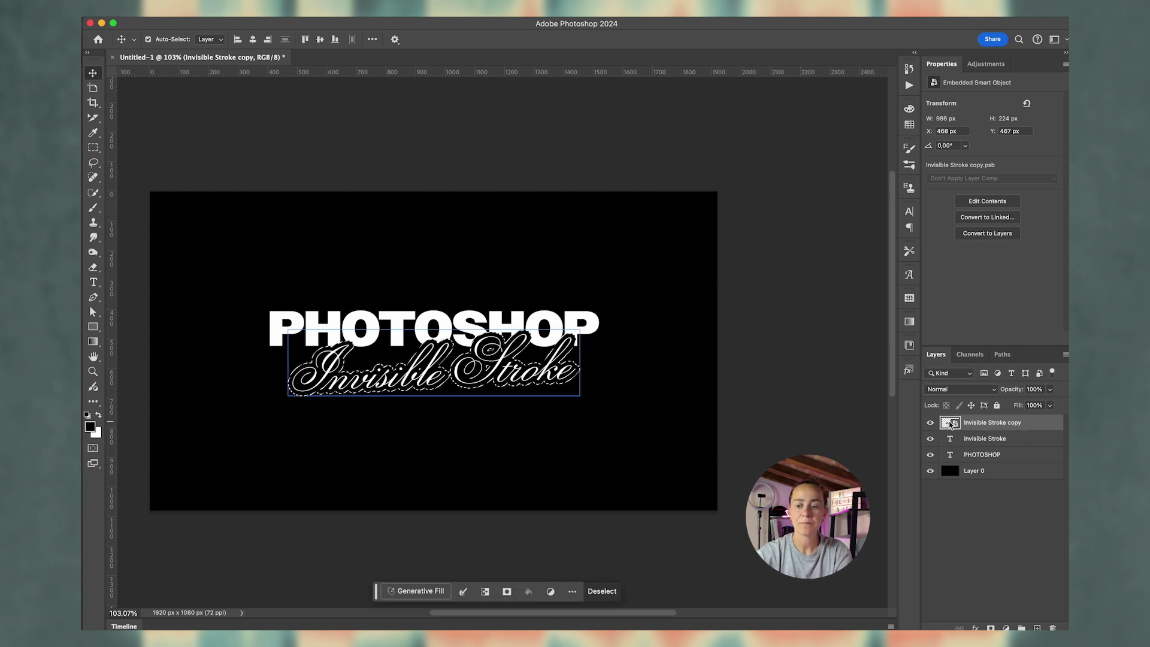
click(931, 424)
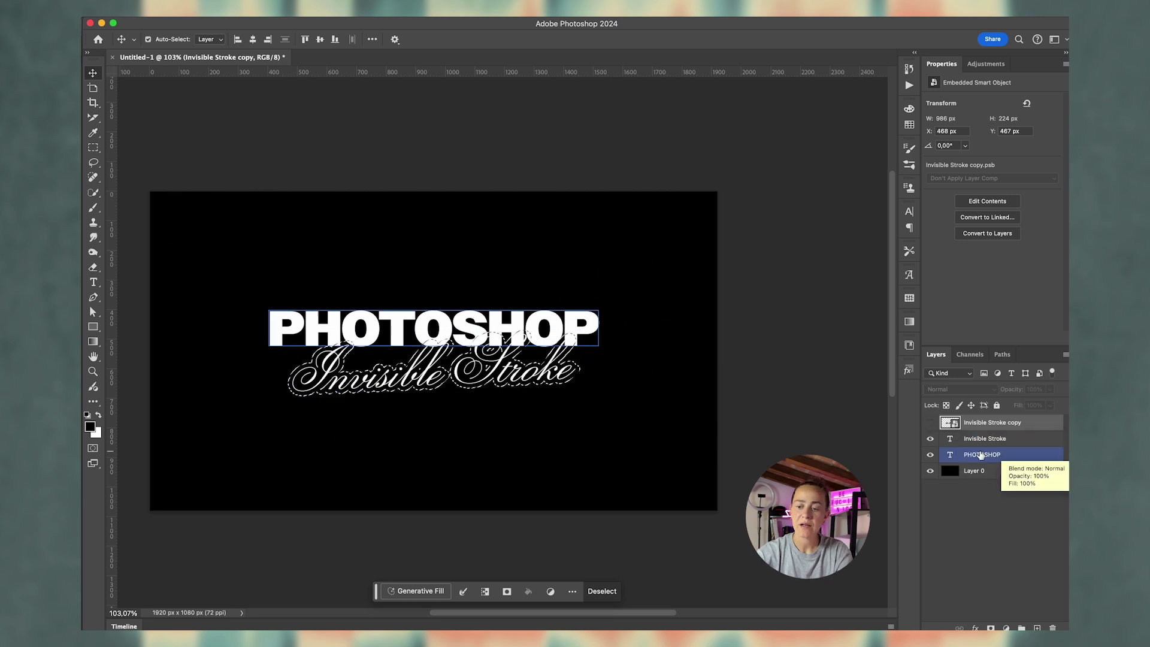
click(1012, 456)
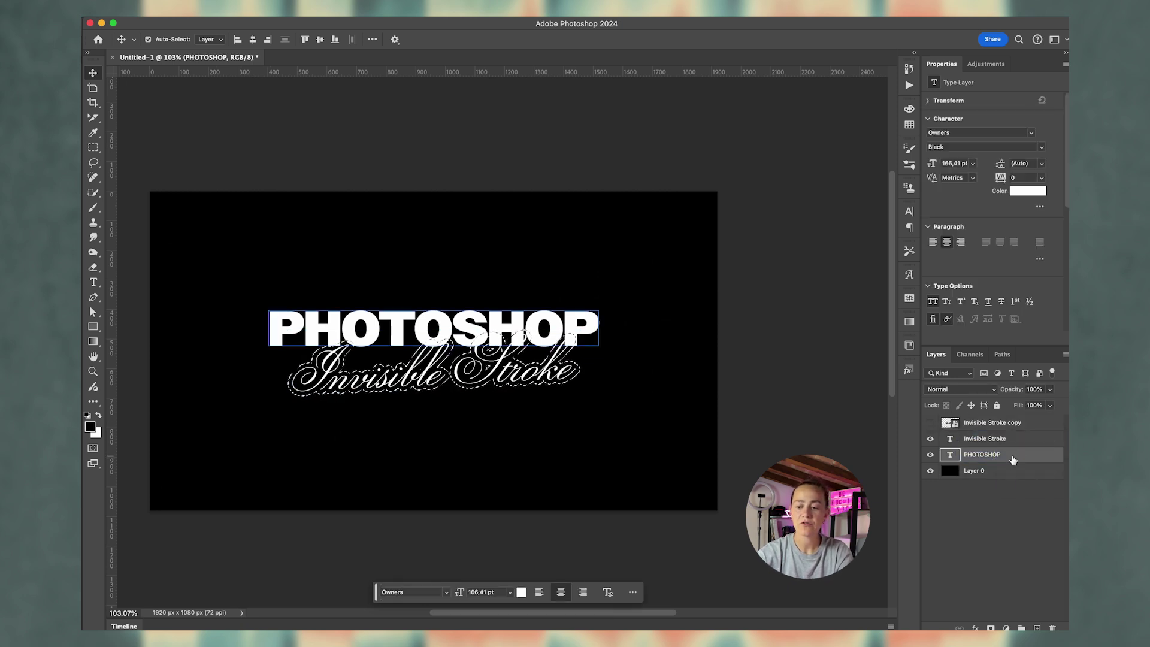
click(991, 628)
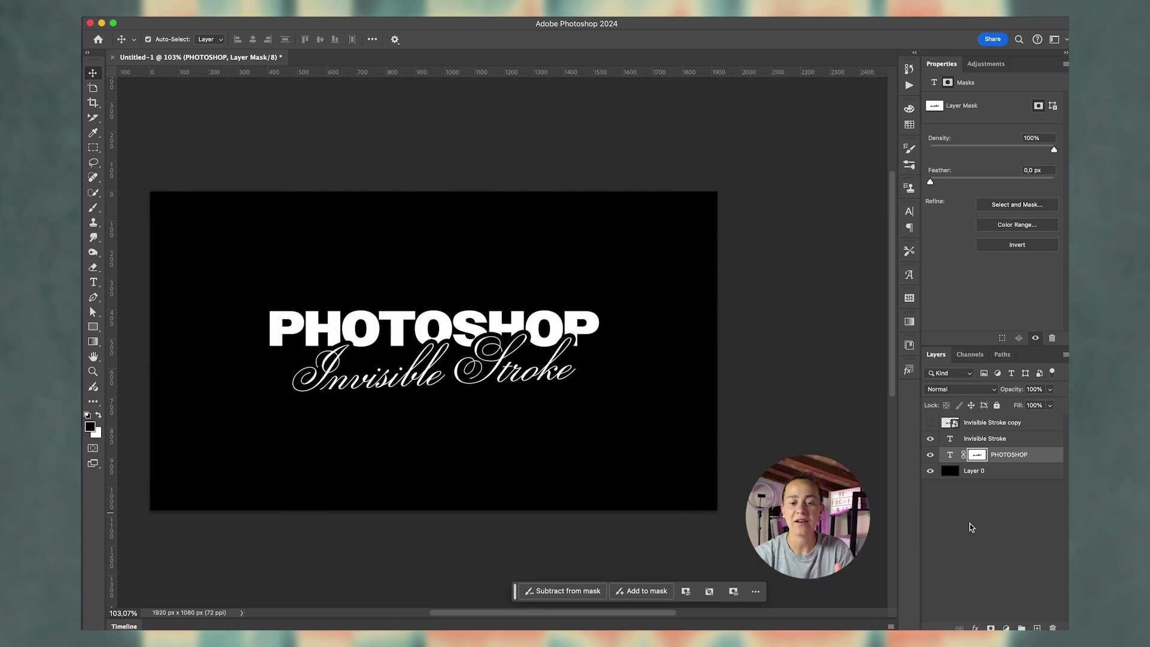
Select the top three layers, from the script copy down to PHOTOSHOP.
shift+click(1017, 424)
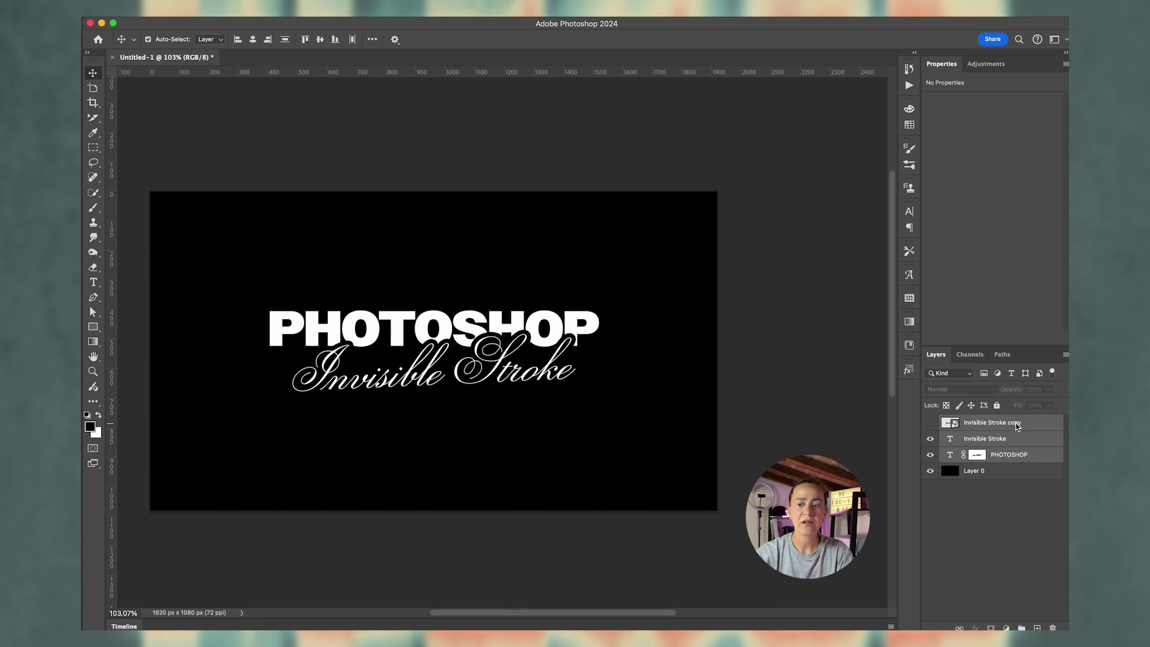
Merge the title layers into one smart object and scale the flower photo to fill the canvas.
right_click(996, 424)
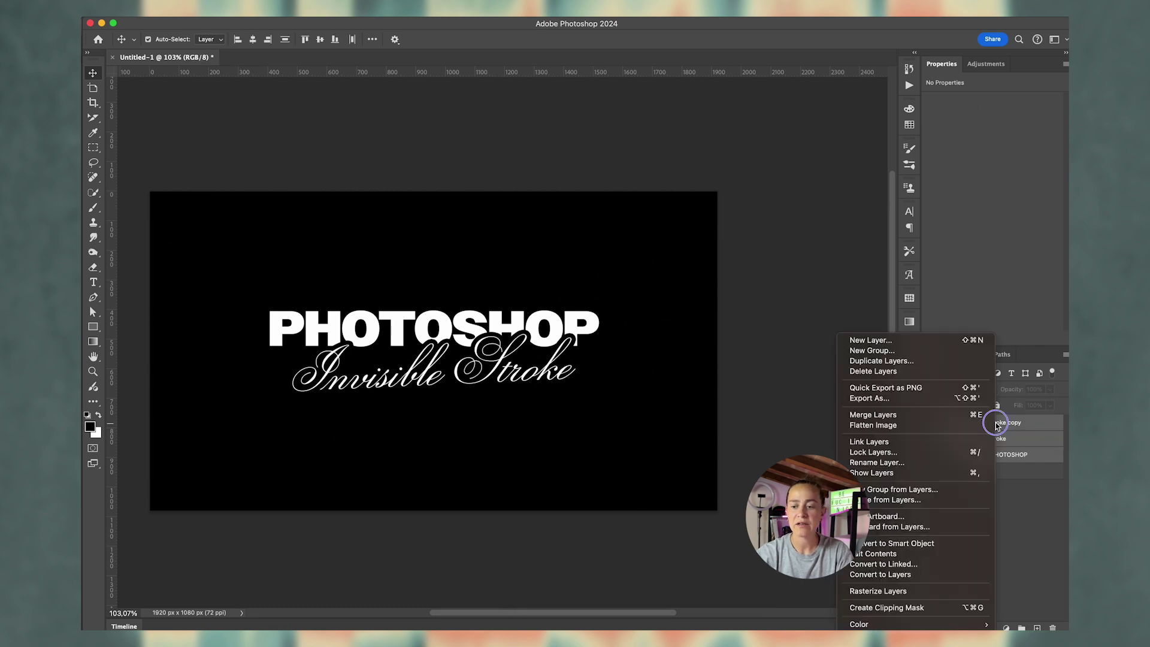
click(910, 544)
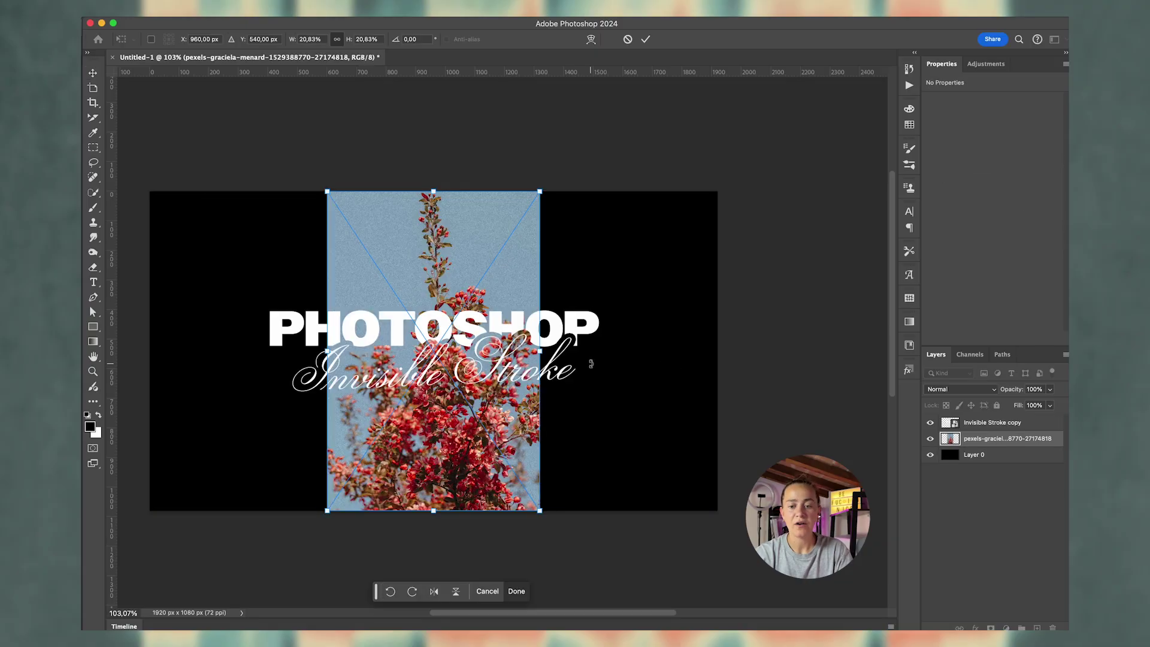
drag(539, 352, 757, 348)
drag(652, 257, 651, 369)
key(Return)
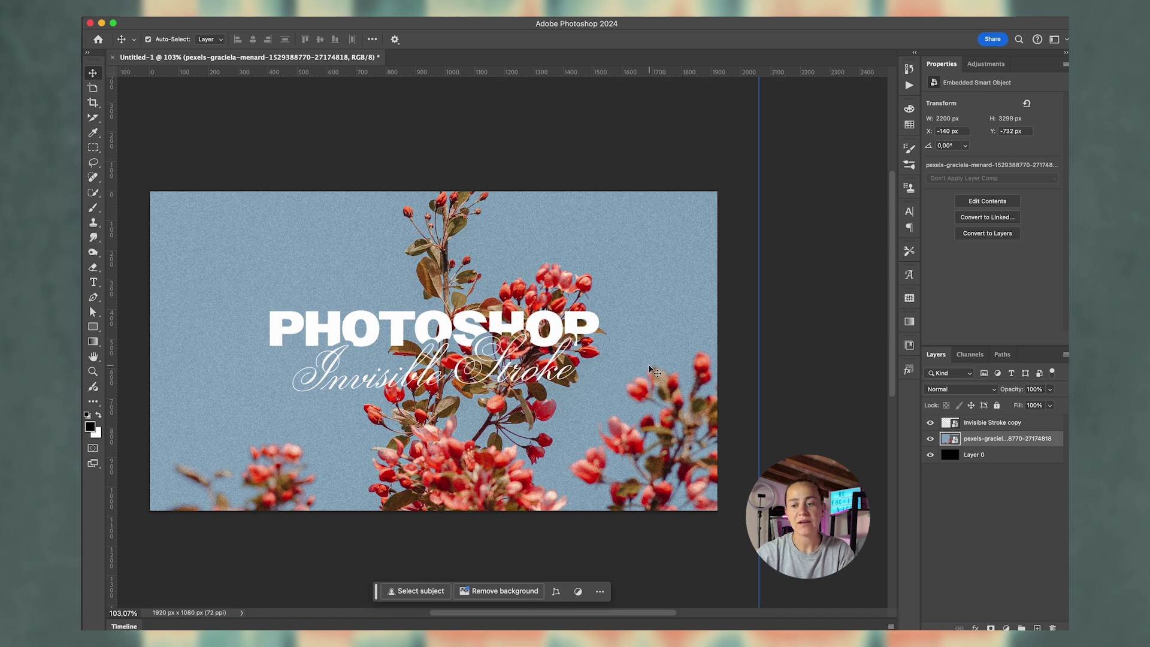
double_click(1040, 422)
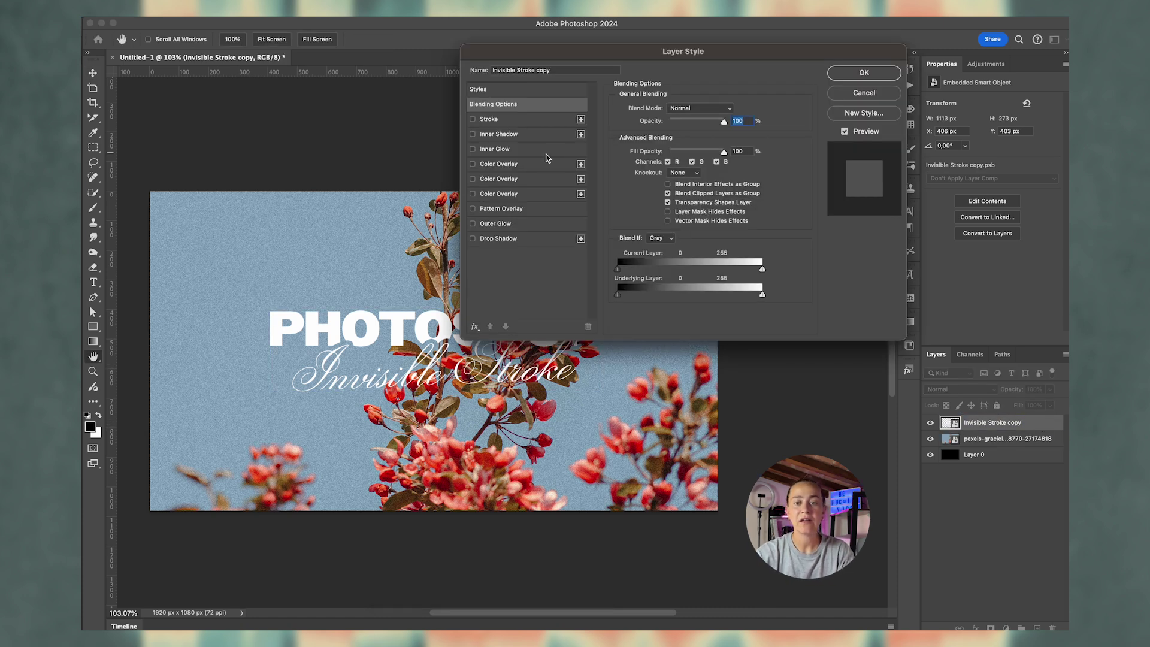
Try a yellow colour overlay on the title smart object, then undo it.
click(539, 164)
click(865, 74)
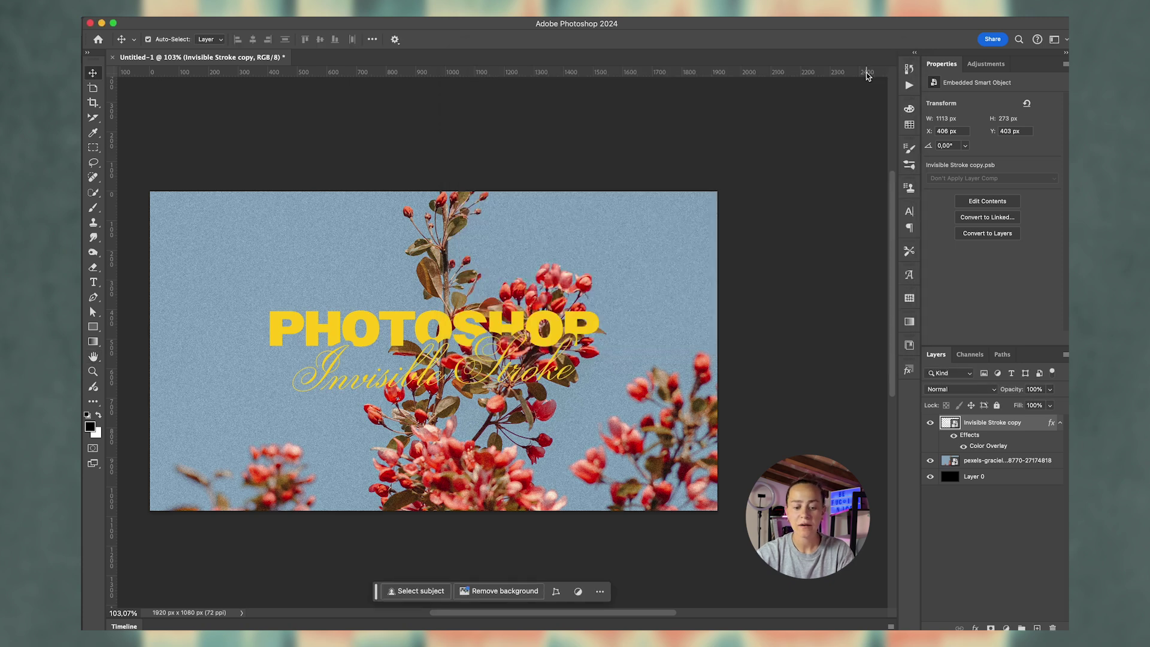
key(ctrl+z)
Inside the title smart object, change the Invisible Stroke script text colour to red.
click(967, 438)
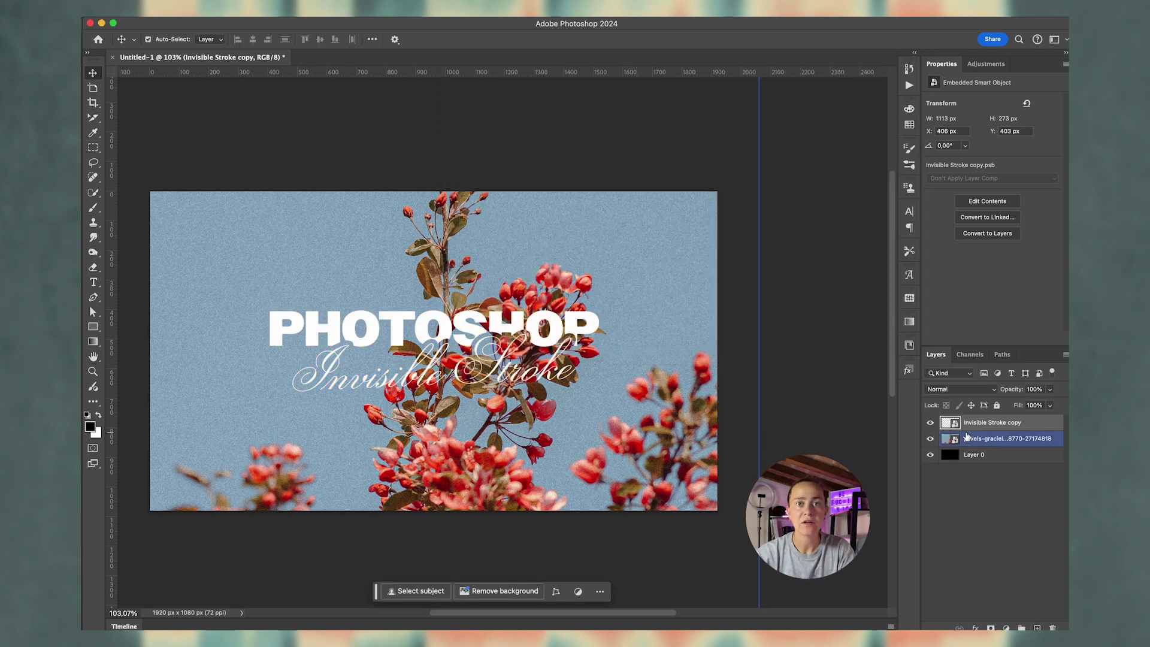
double_click(953, 425)
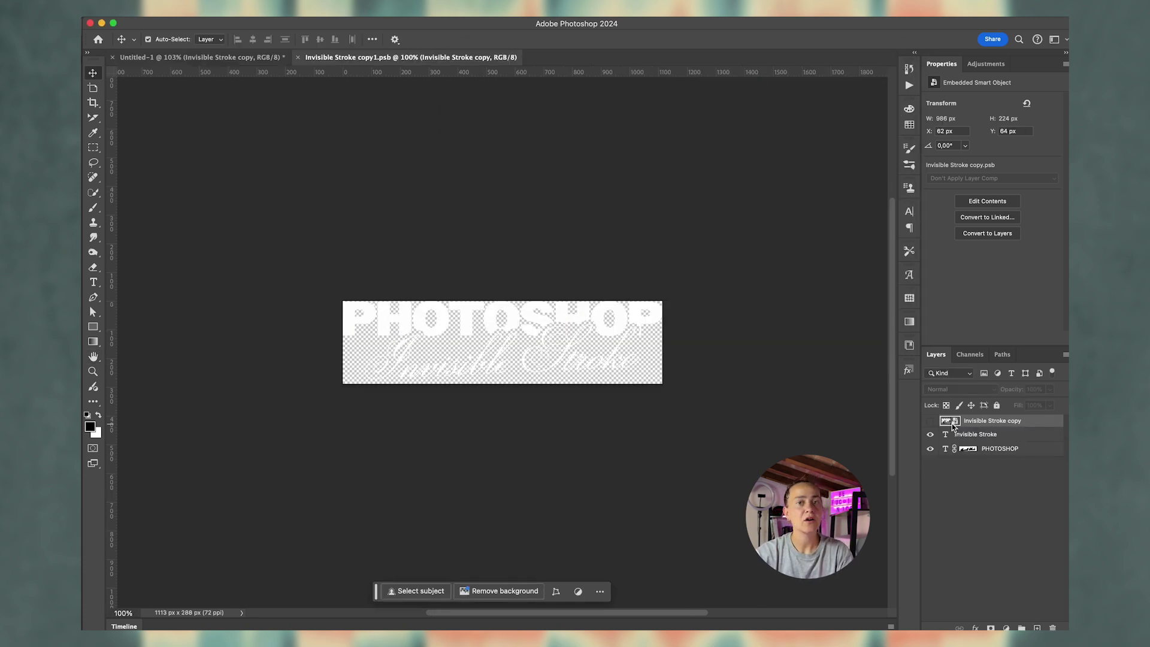
click(617, 330)
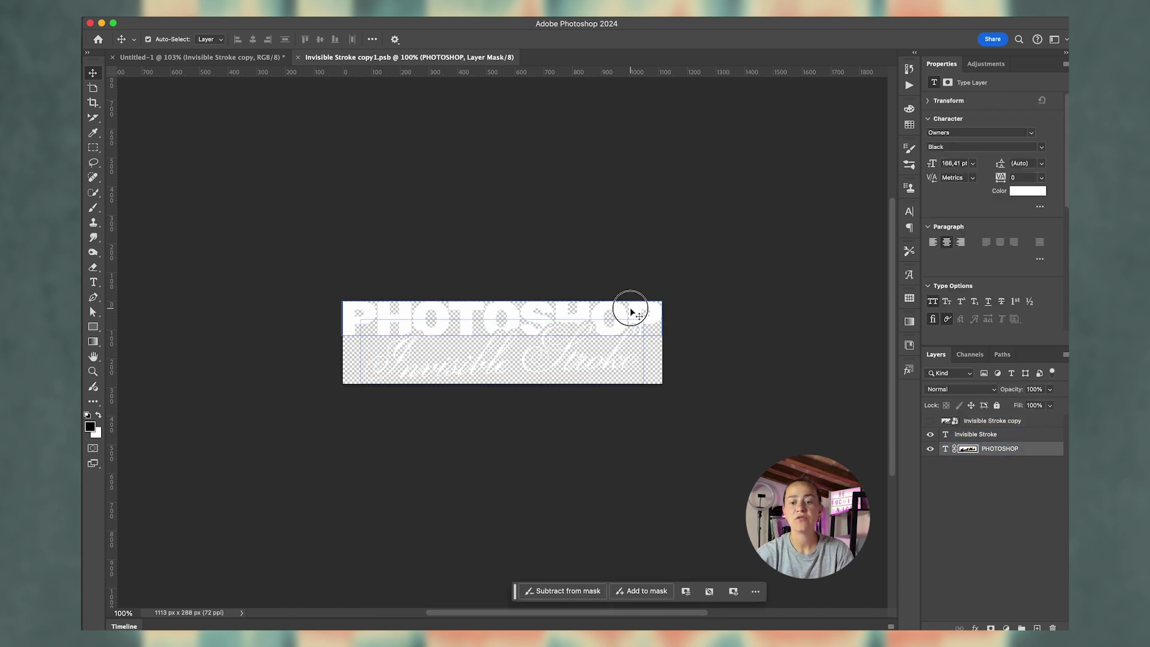
click(617, 354)
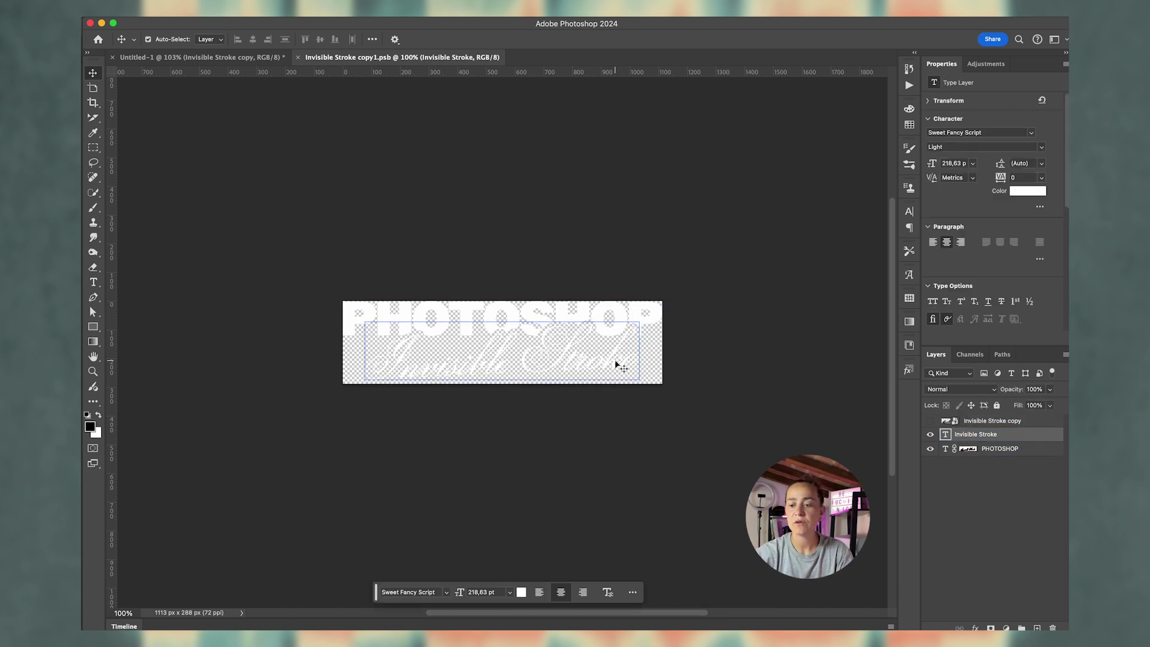
click(1029, 193)
click(763, 259)
click(887, 234)
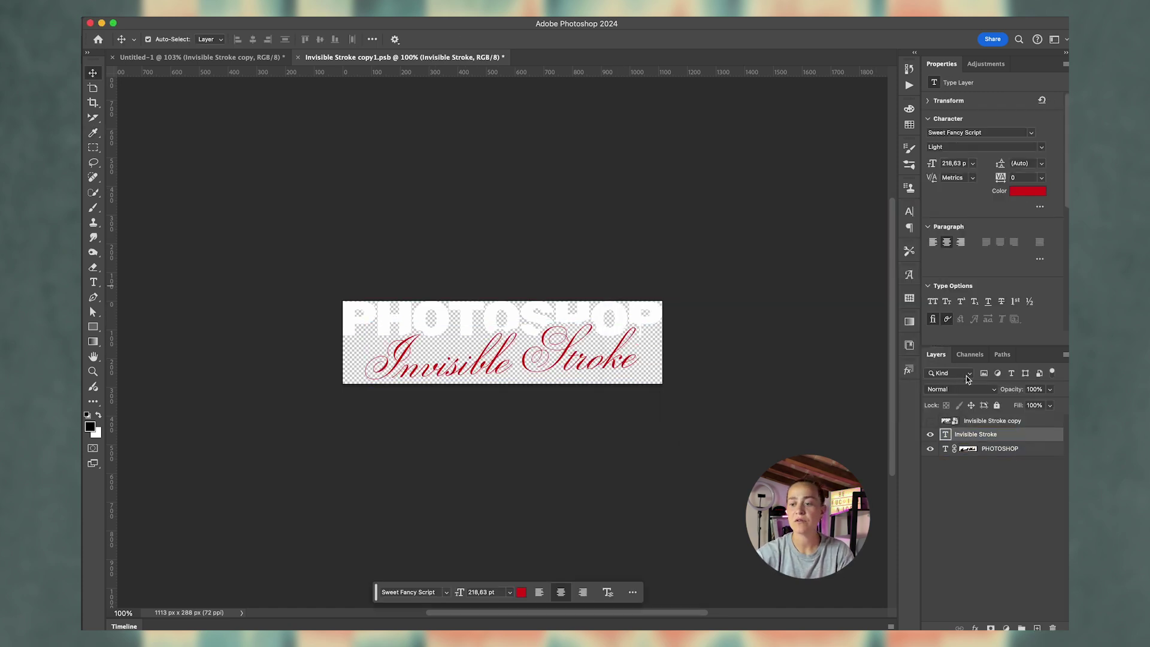
click(1028, 192)
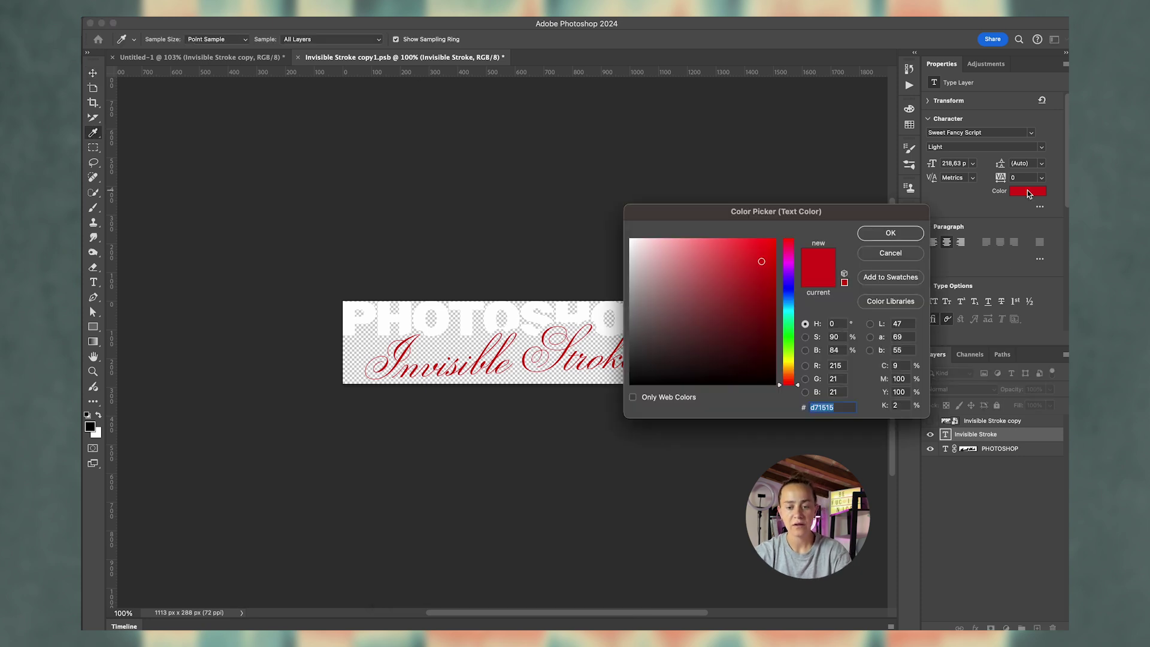
click(889, 236)
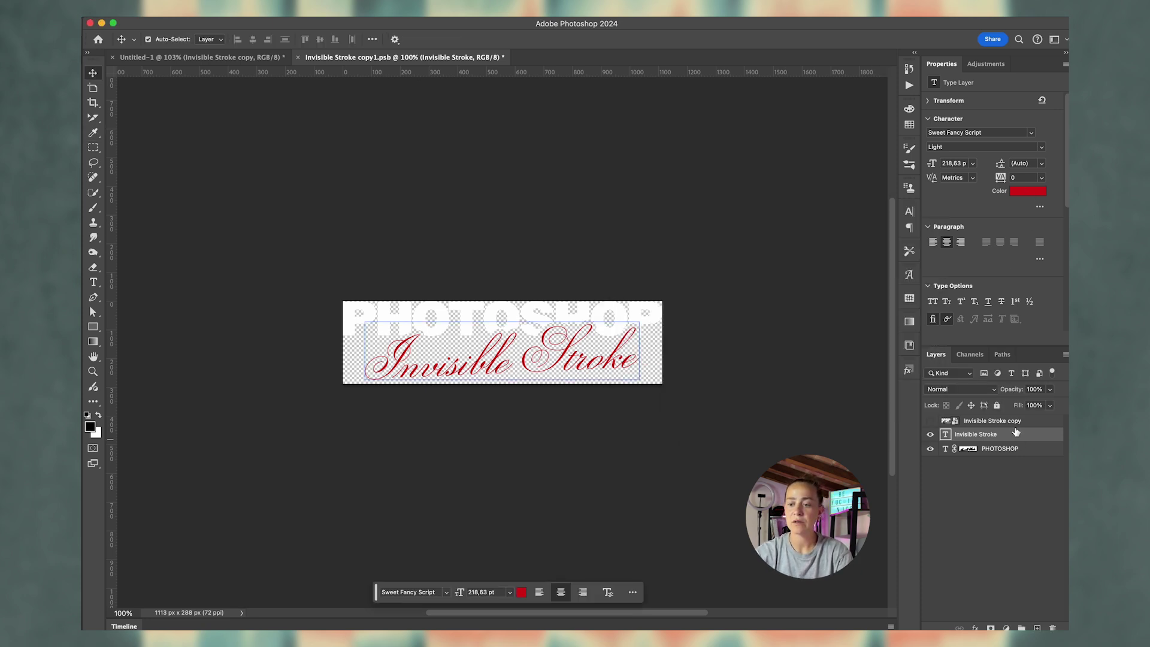
Save the red script back into the smart object, then revert the title to white text.
click(1011, 449)
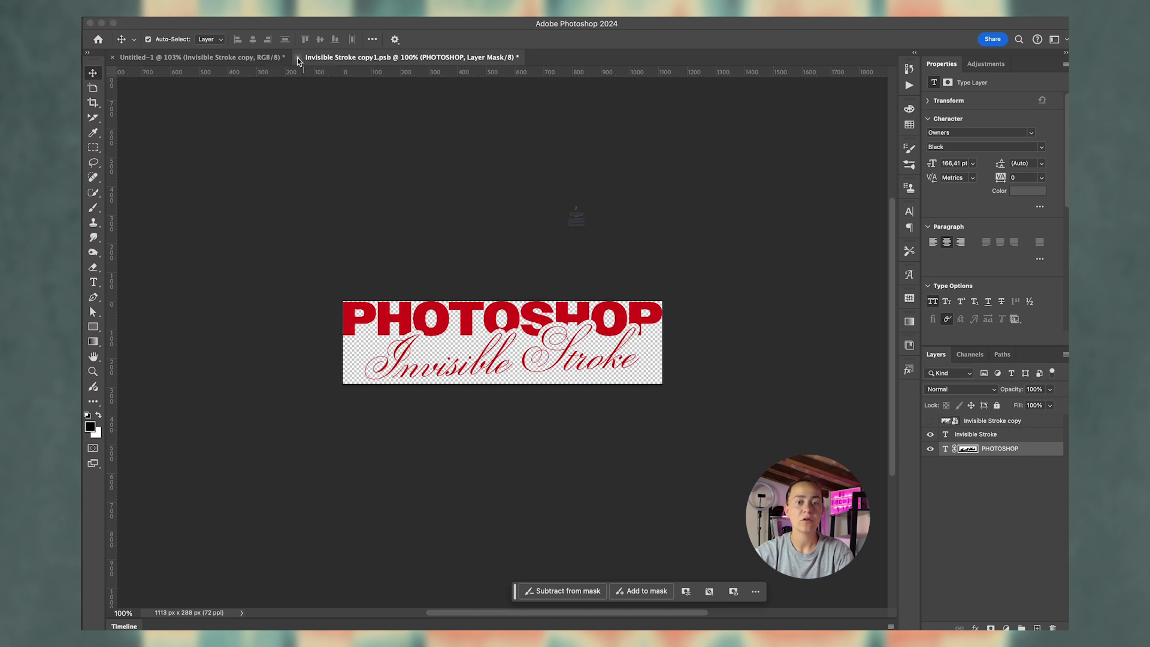
click(298, 58)
click(593, 240)
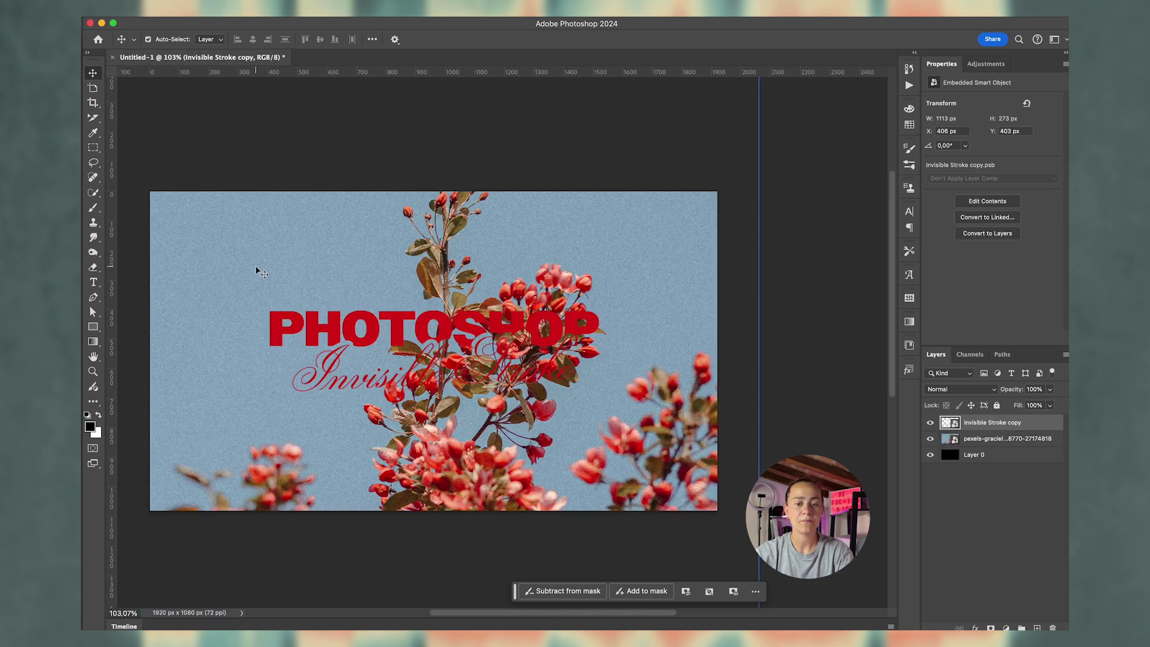
click(257, 269)
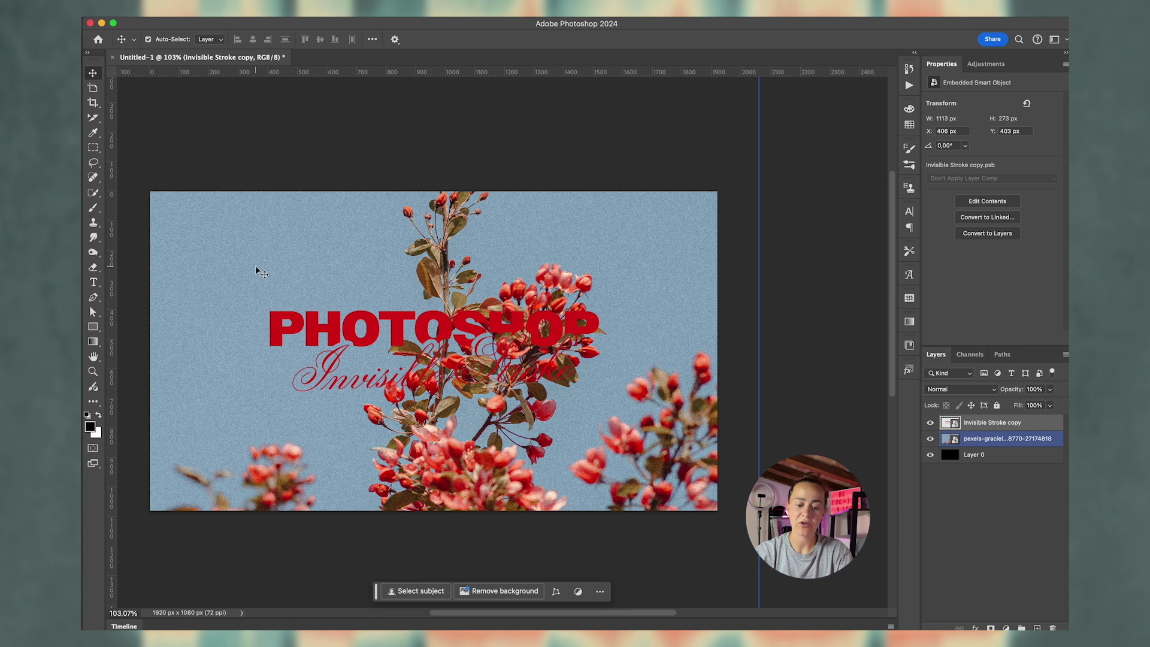
click(863, 217)
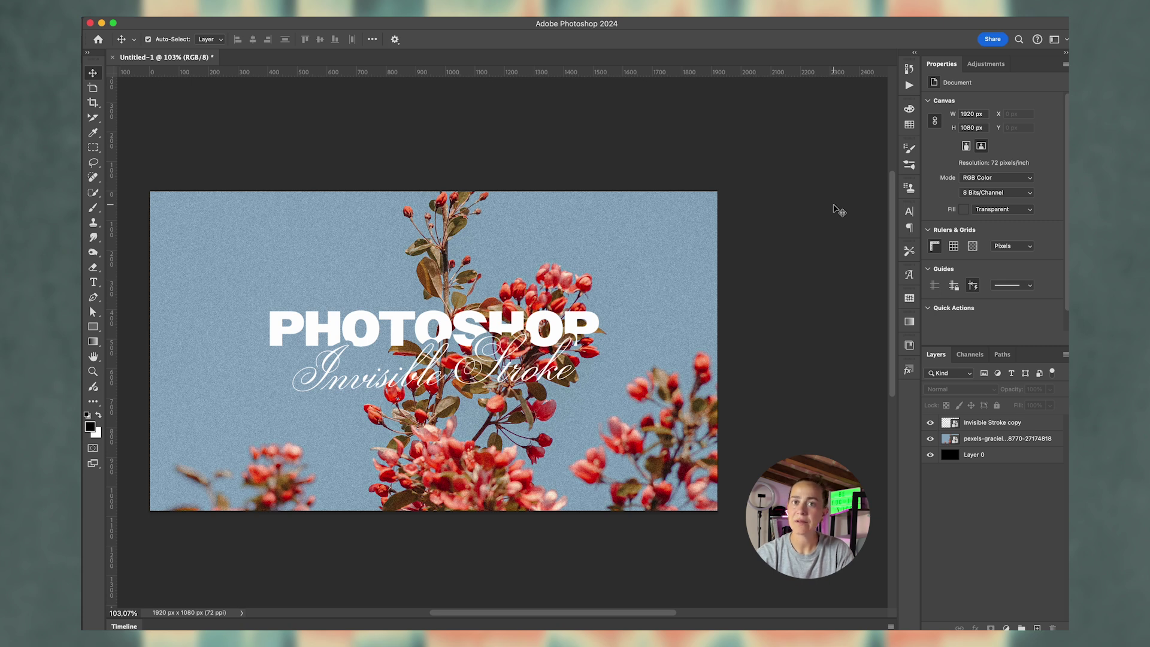
click(1031, 427)
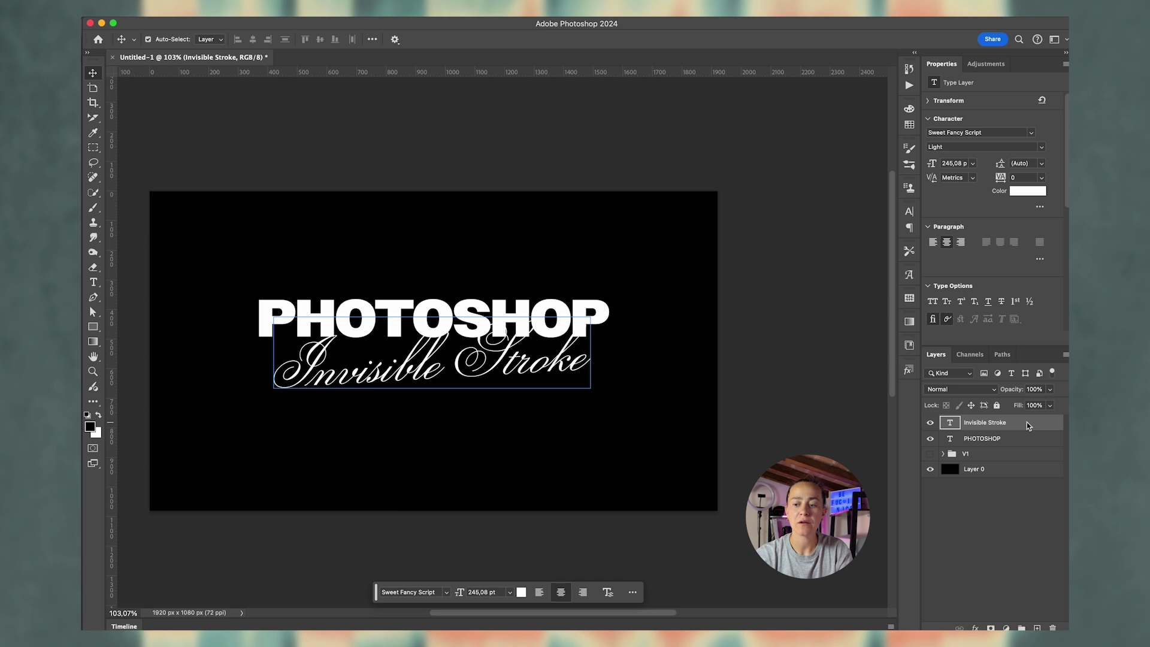
Give the Invisible Stroke text layer a 15 px black outside stroke.
double_click(1028, 426)
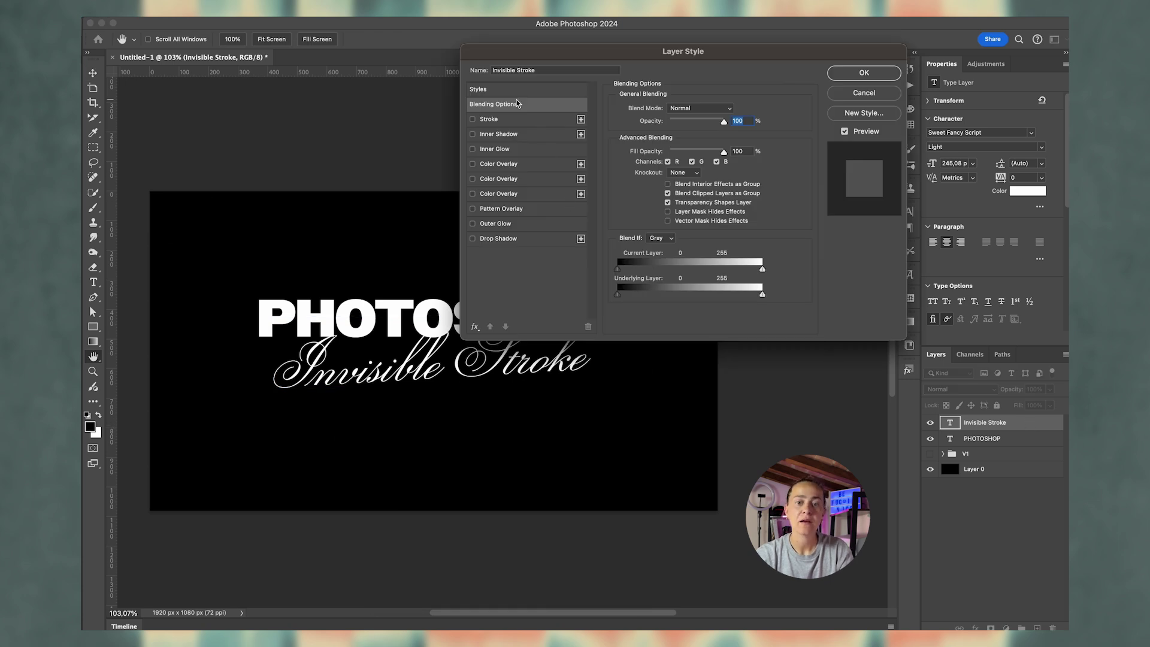
click(506, 120)
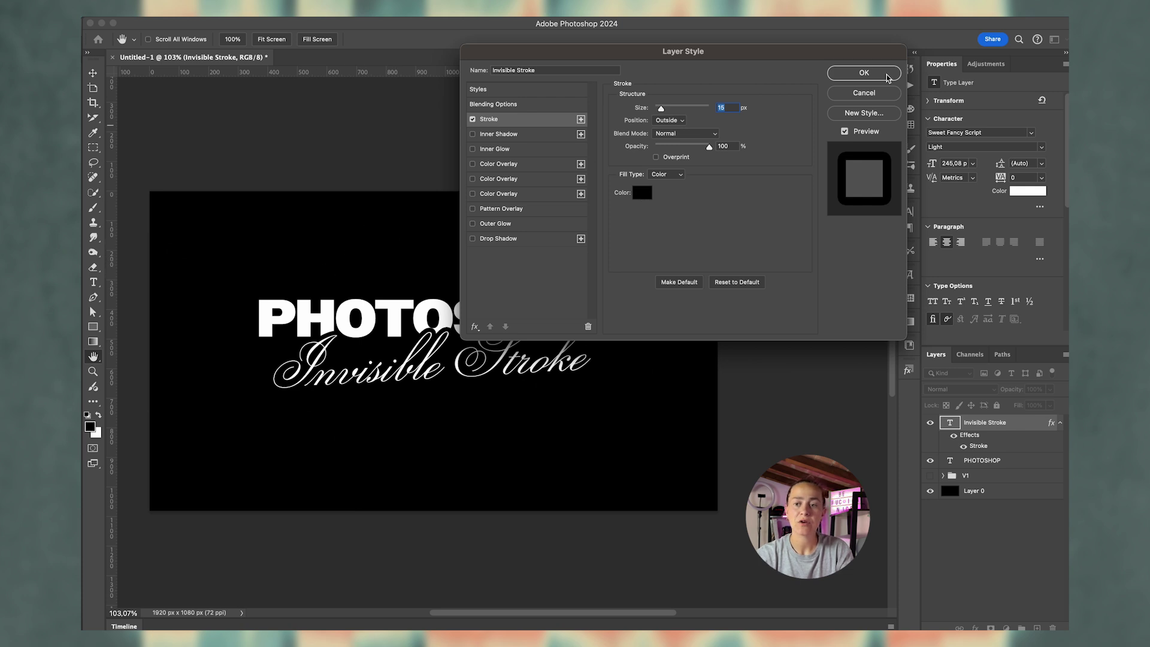
click(864, 72)
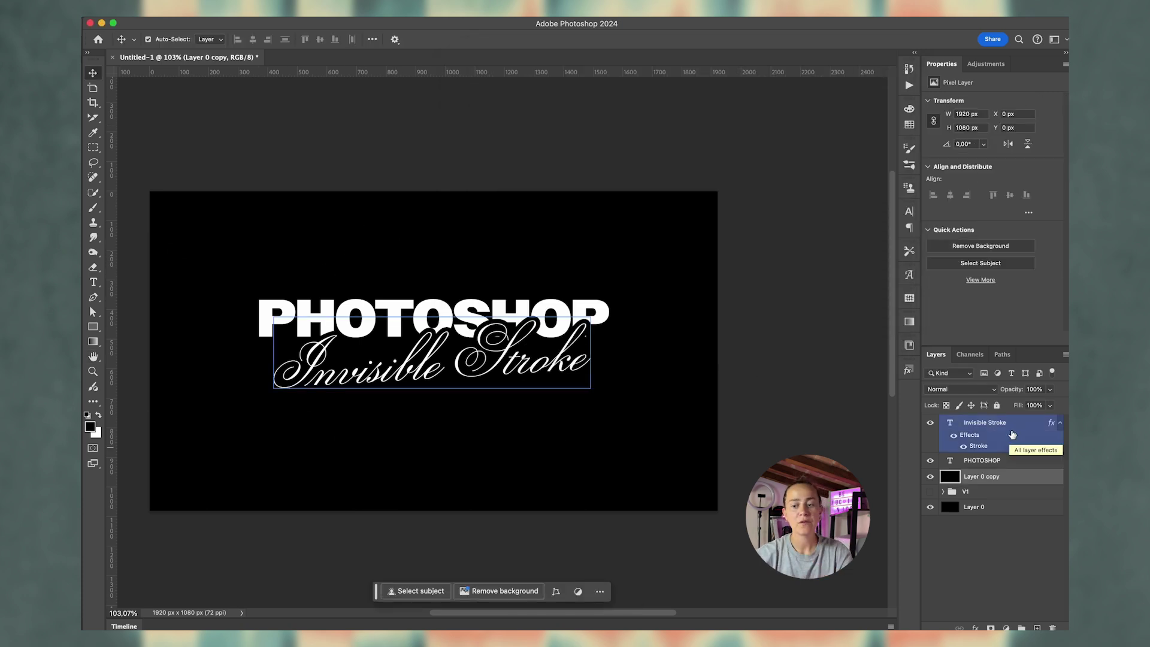
shift+click(1013, 426)
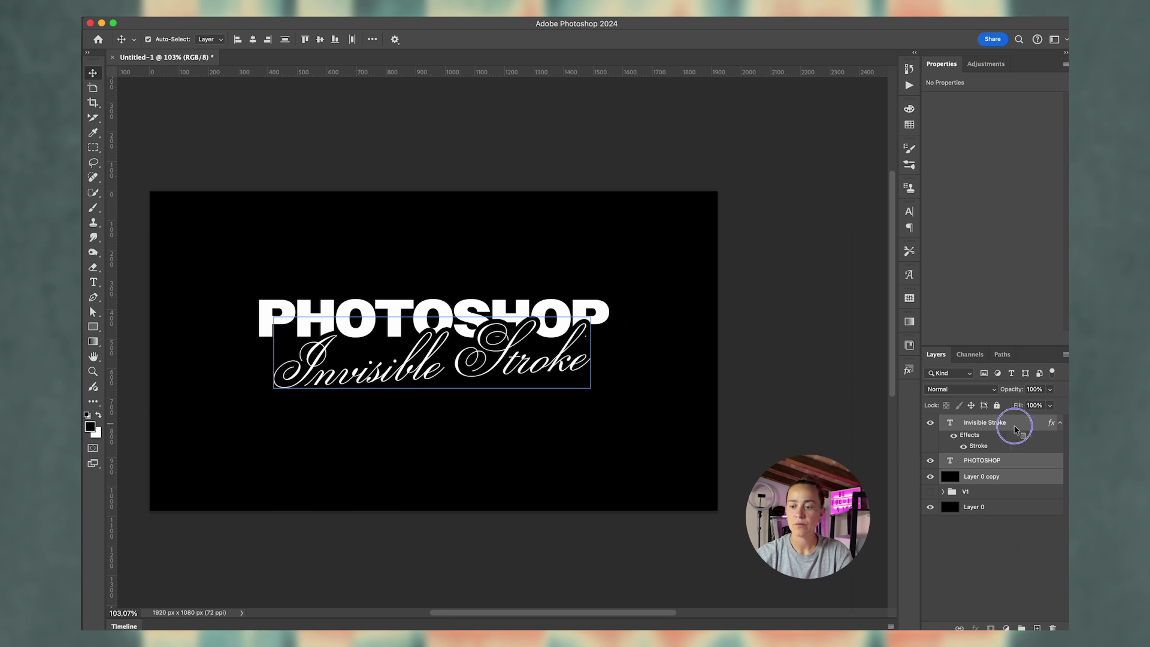
Convert the selected title layers into an 'Invisible Stroke' smart object, keeping Normal blend mode.
right_click(1014, 424)
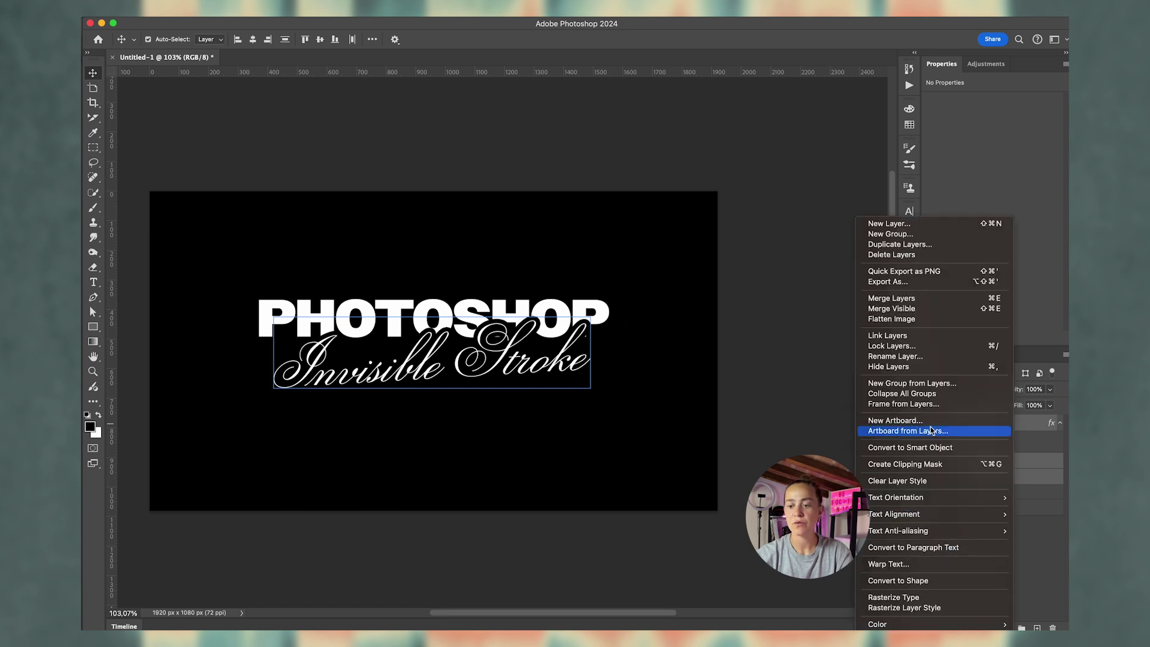
click(936, 448)
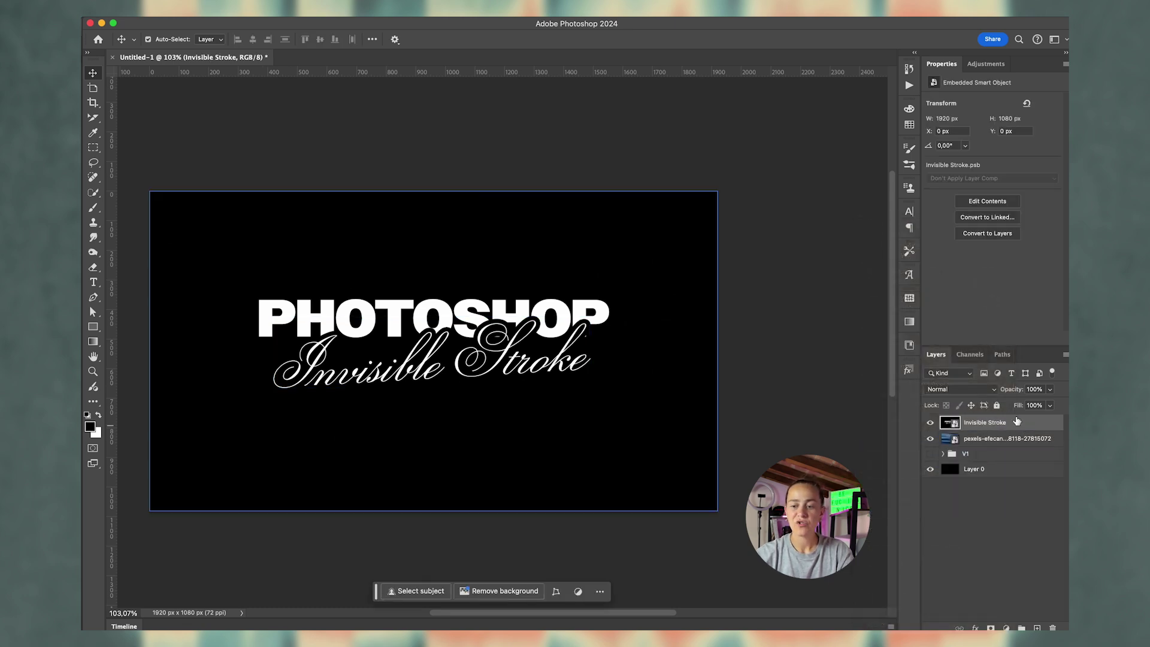
click(972, 394)
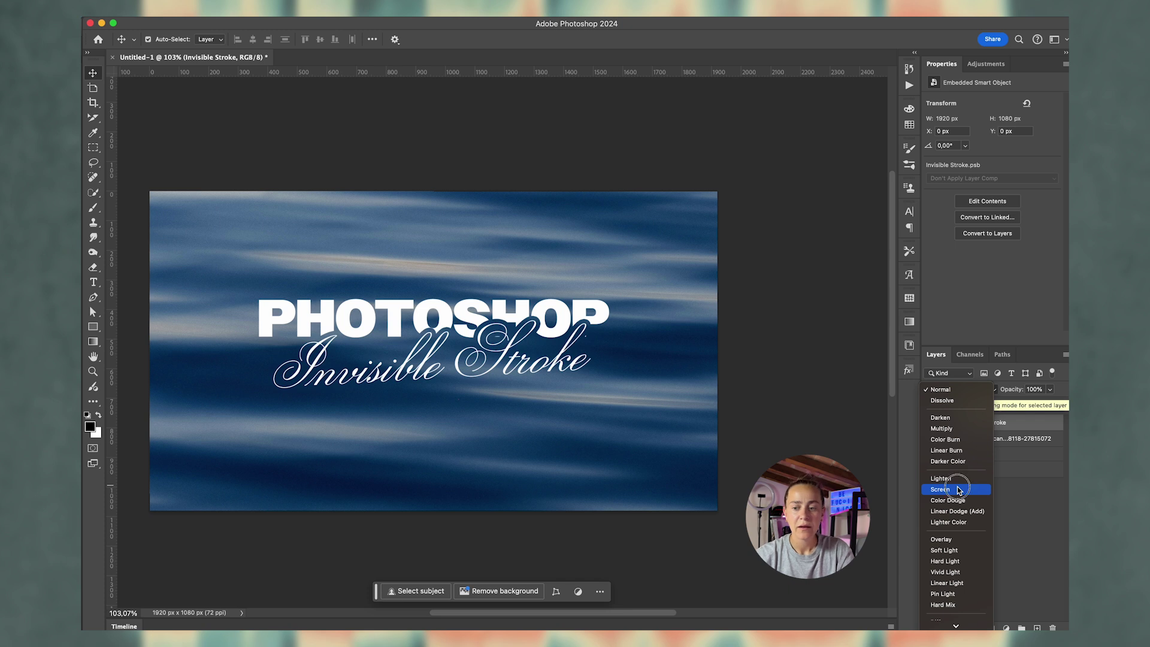
click(1034, 429)
double_click(1030, 429)
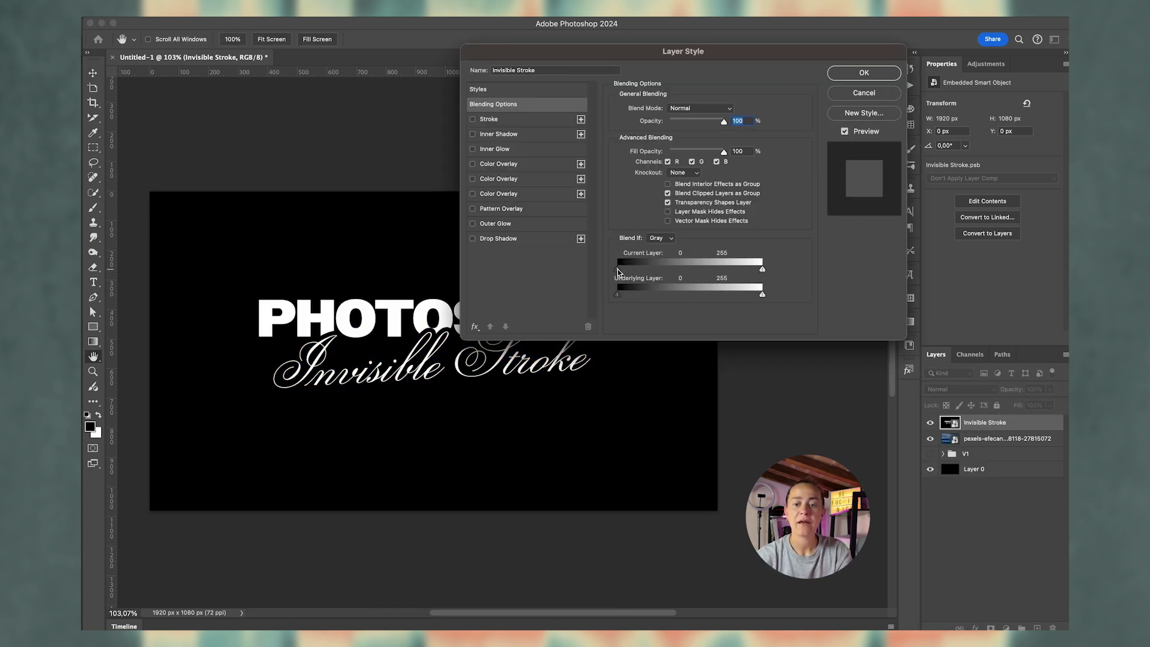
drag(618, 269, 621, 271)
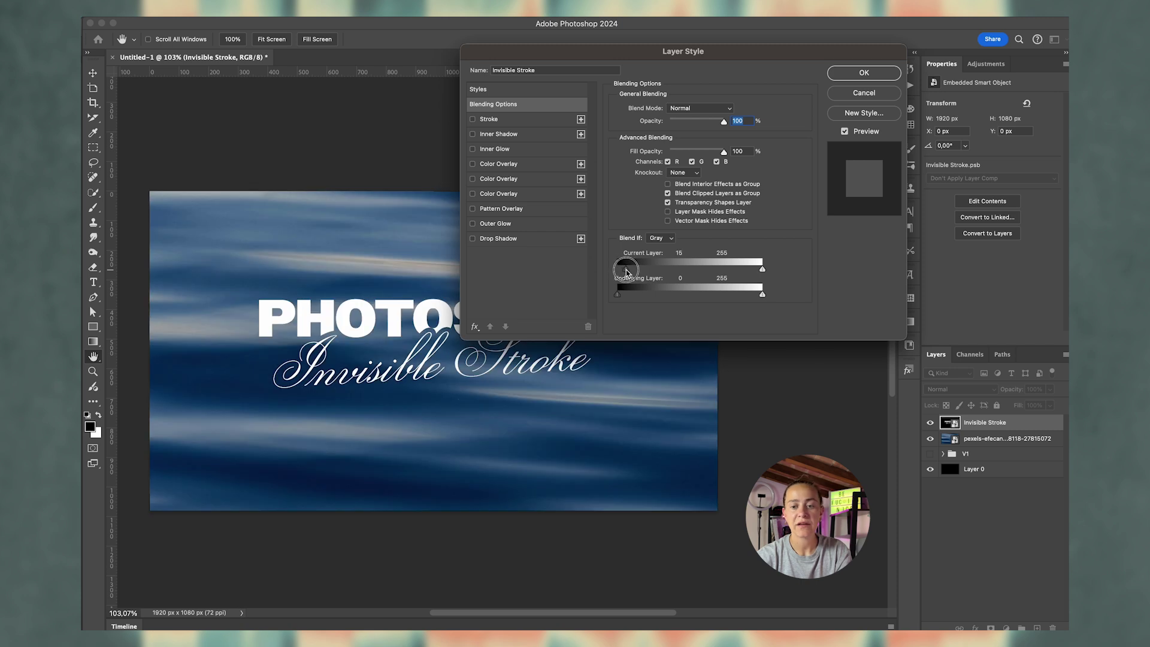